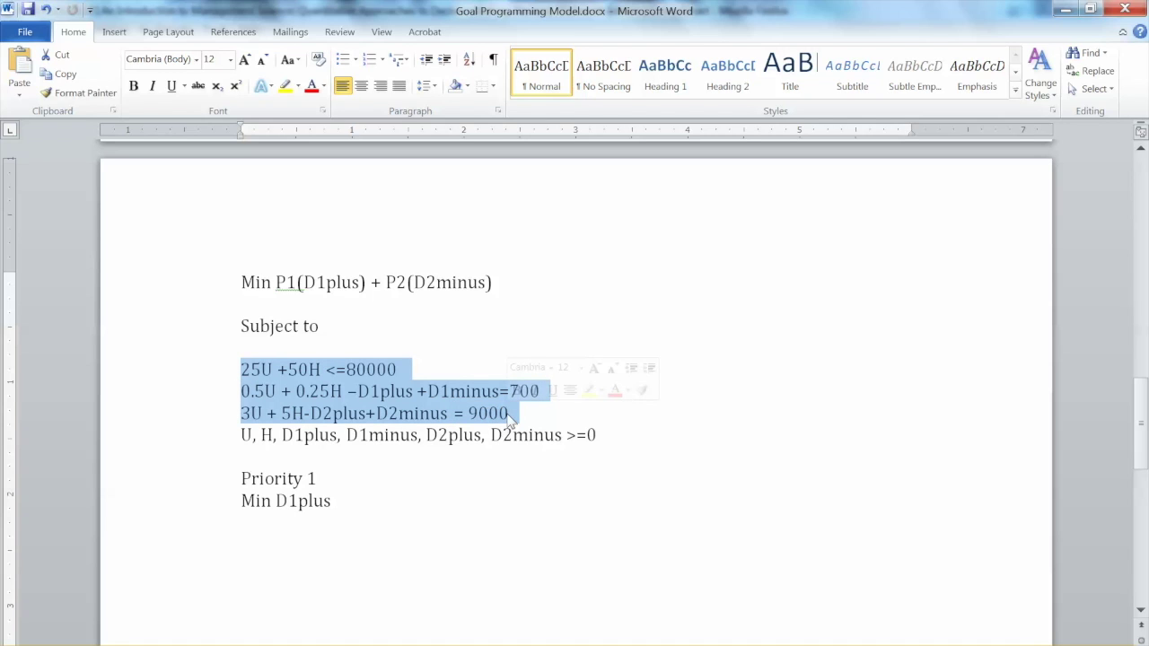
Copy the three constraints below Min D1plus under Priority 1, separating them from the objective with a "Subject to" line and blank lines
click(355, 529)
text(25U +50H <=80000 0.5U + 0.25H –D1plus +D1minus=700 3U + 5H-D2plus+D2minus = 9000)
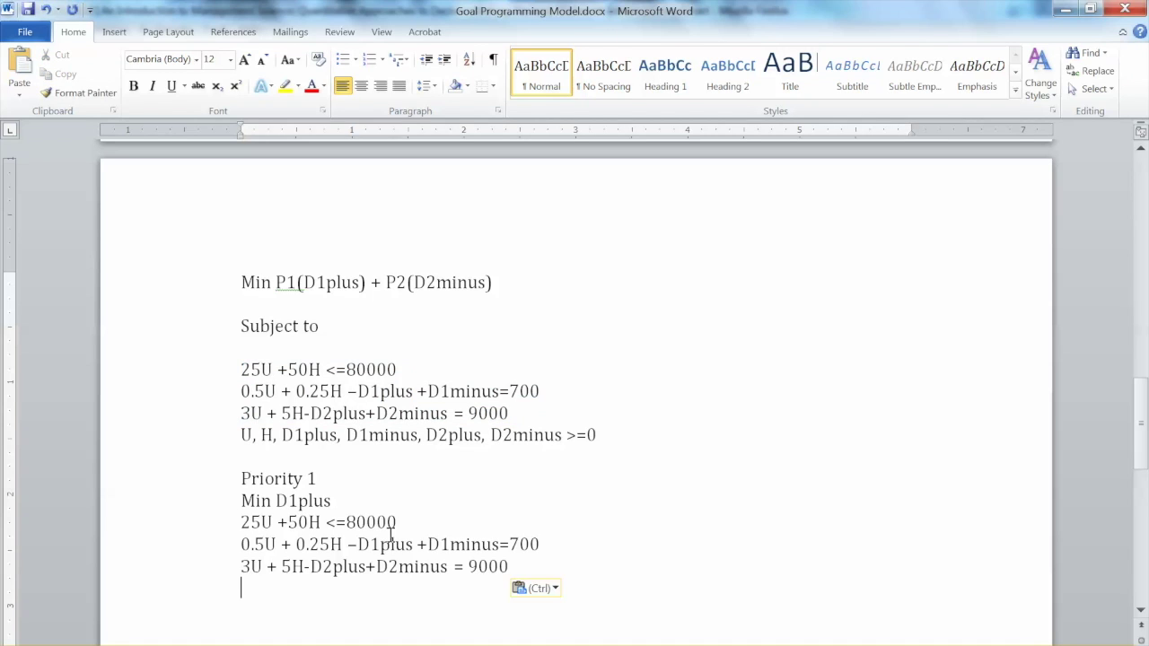
click(344, 475)
key(Return)
click(354, 524)
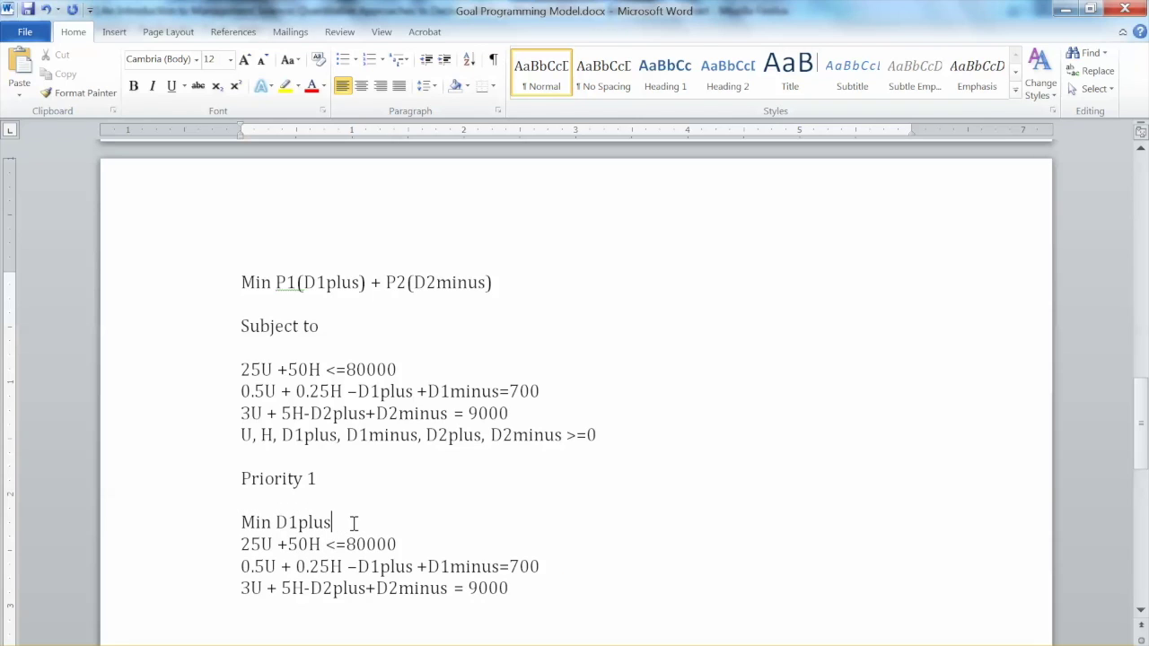
key(Return)
key(Return)
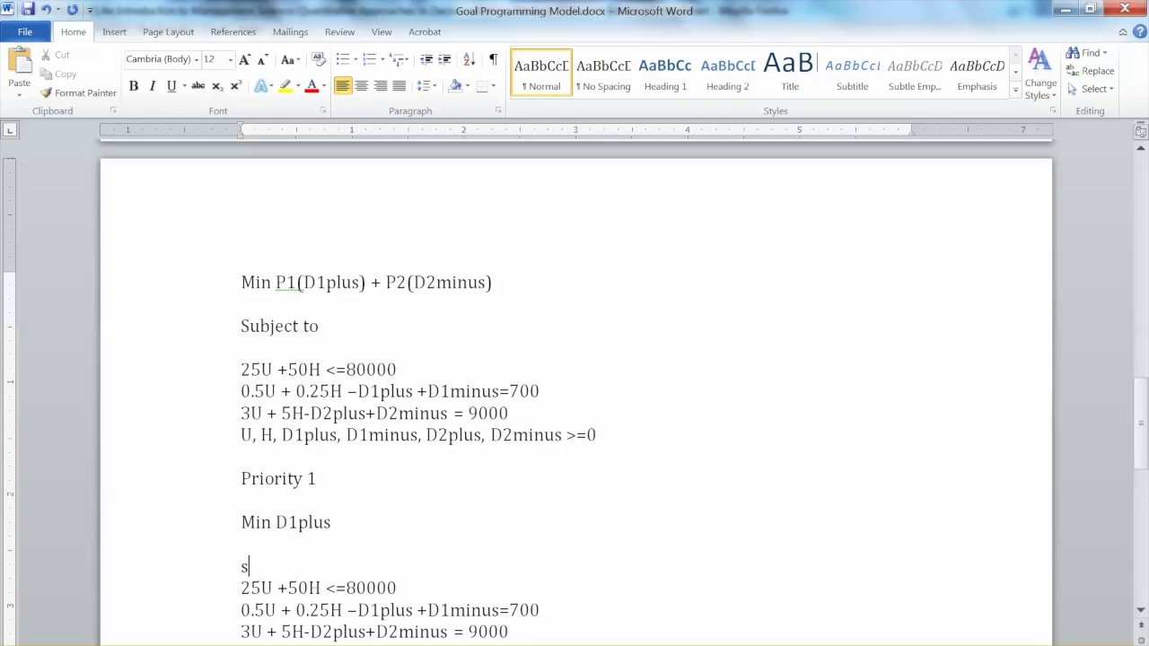
text(subject t)
scroll(397, 404, down, 2)
Copy the Min D1plus objective from Word into the empty Lingo model and rewrite it as "Min=D1plus;"
key(shift+Up)
key(ctrl+c)
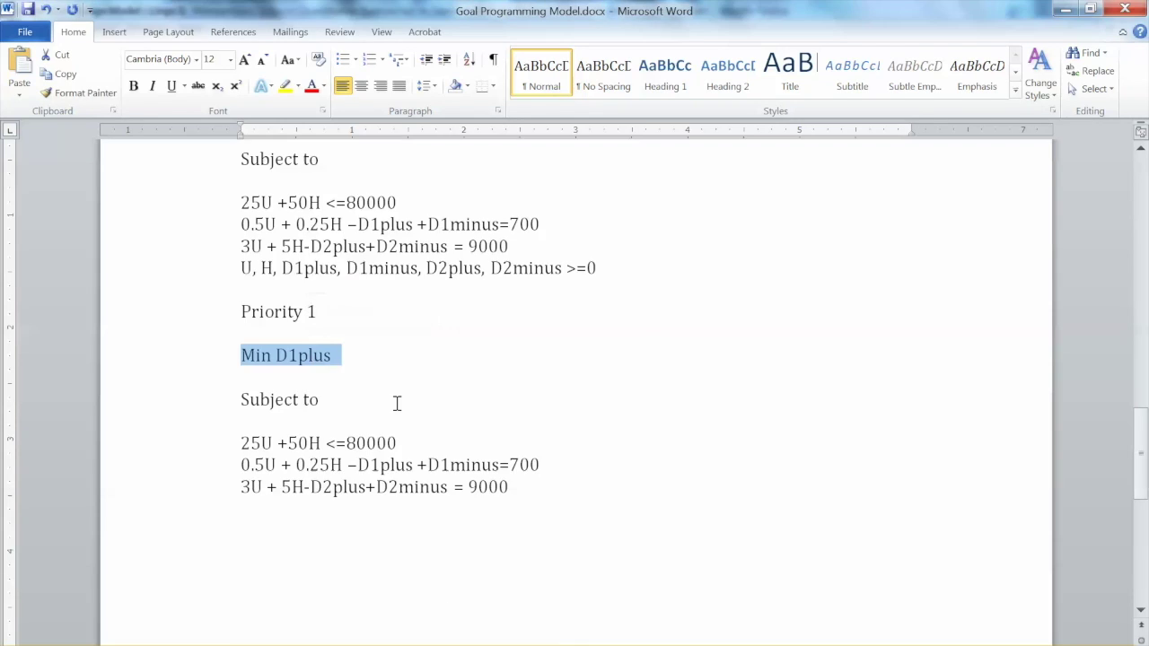
key(alt+Tab)
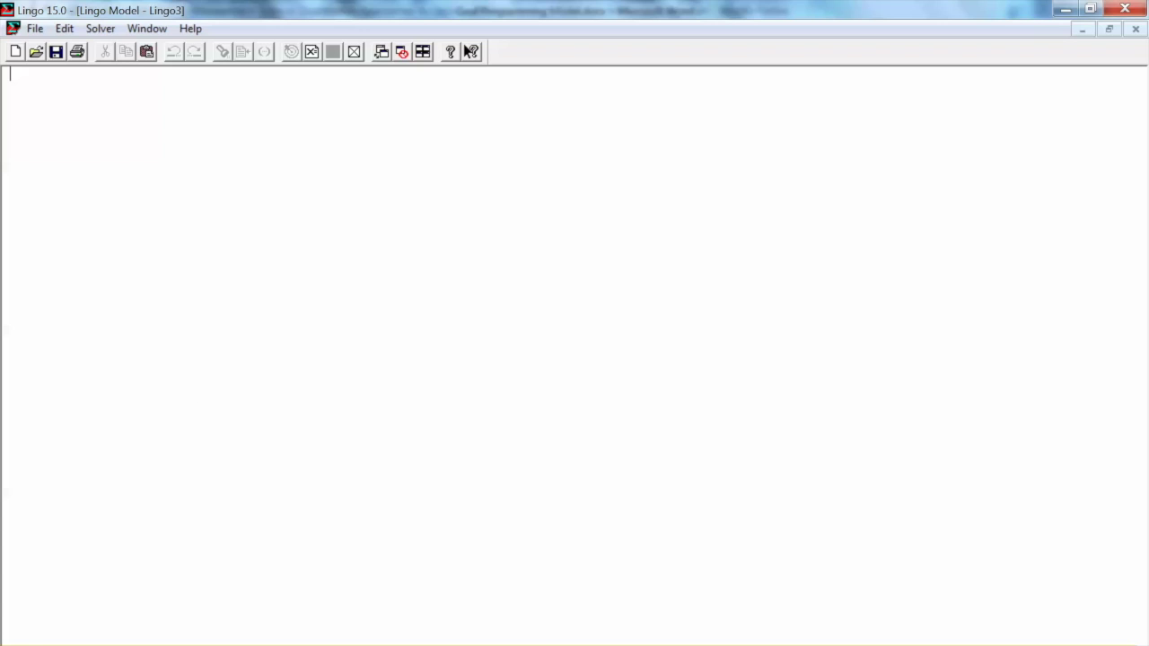
key(ctrl+v)
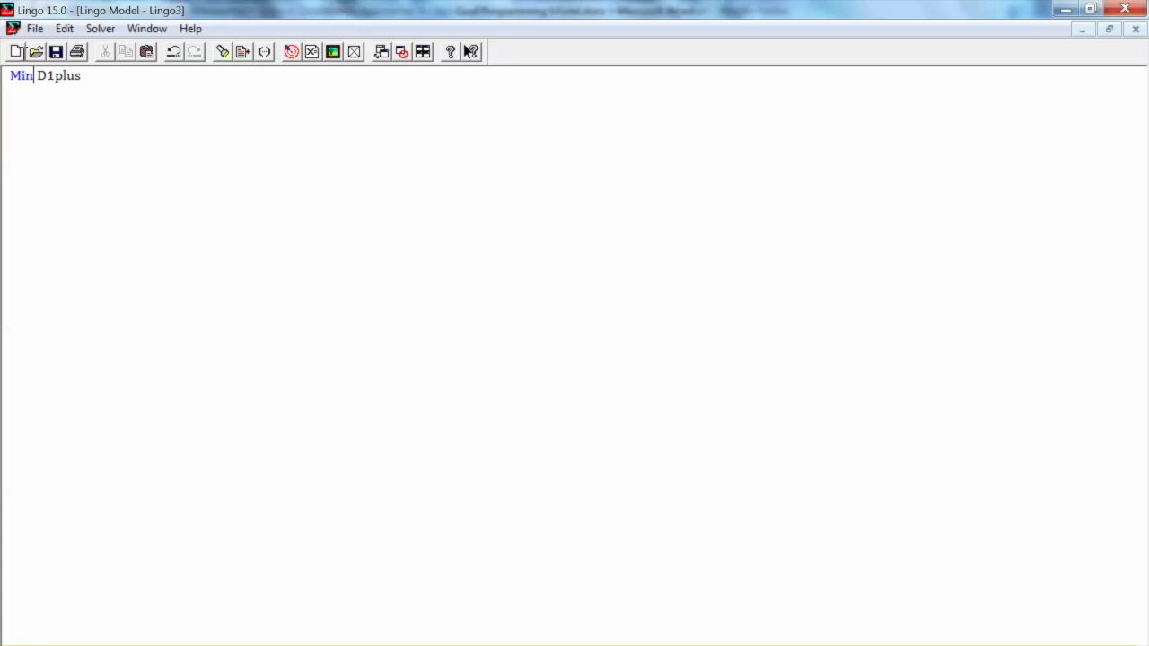
text(=)
key(BackSpace)
click(140, 79)
text(;)
key(Return)
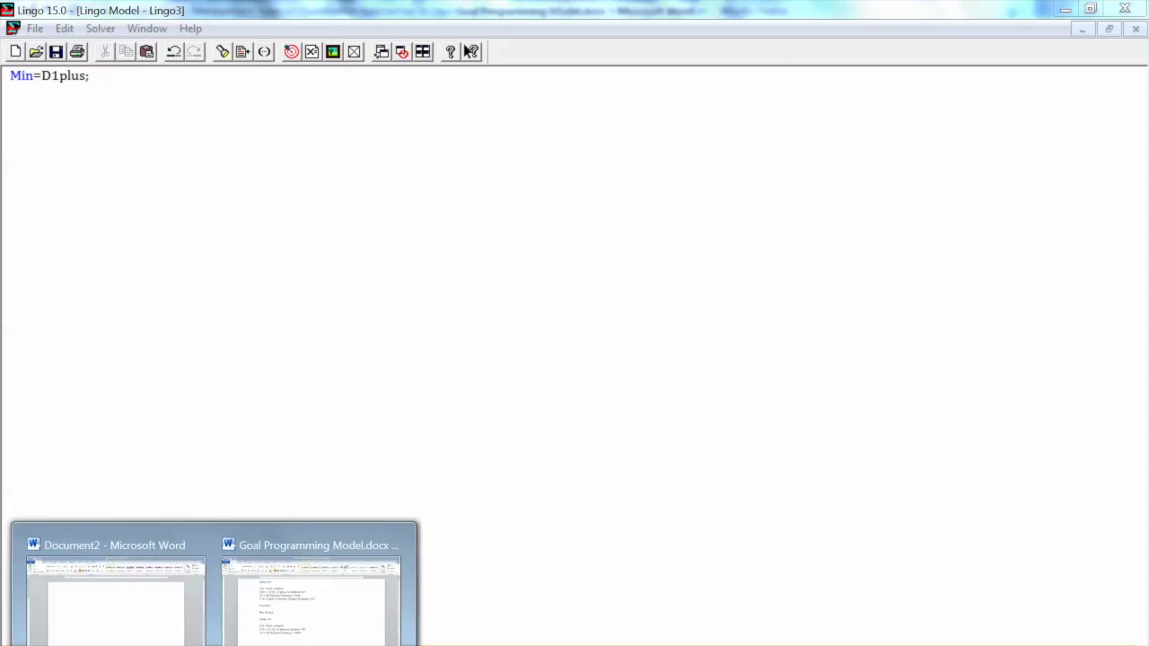
Copy the three Priority 1 constraints from Goal Programming Model.docx into the Lingo model below the objective
click(314, 588)
drag(243, 443, 518, 490)
key(ctrl+c)
key(alt+Tab)
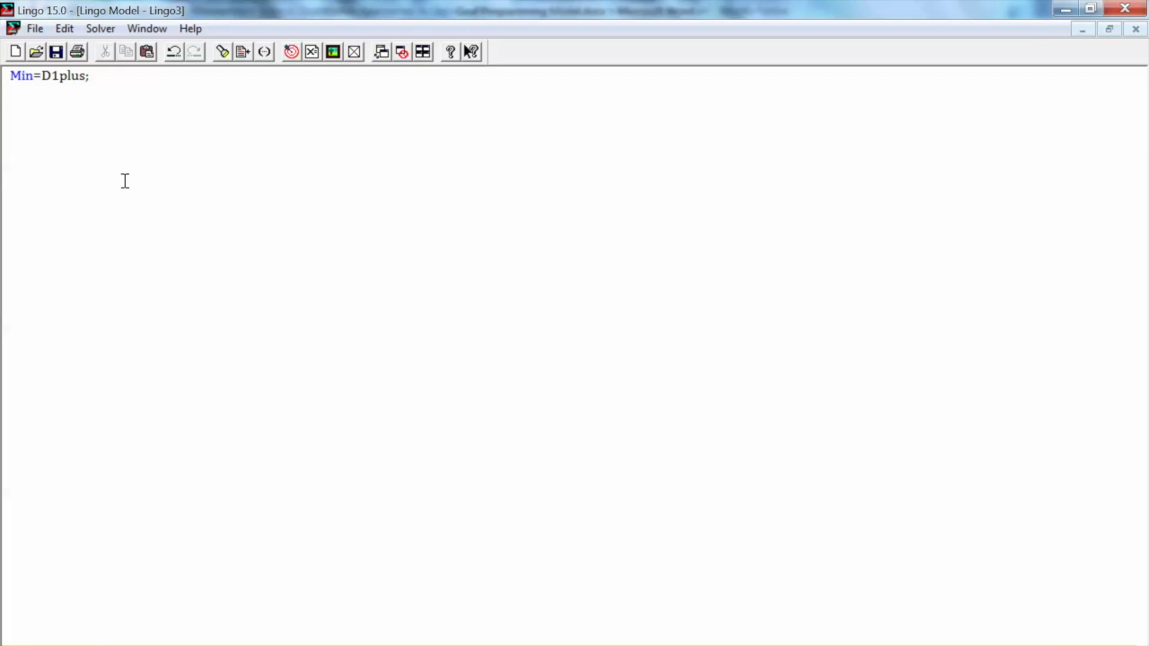
key(ctrl+v)
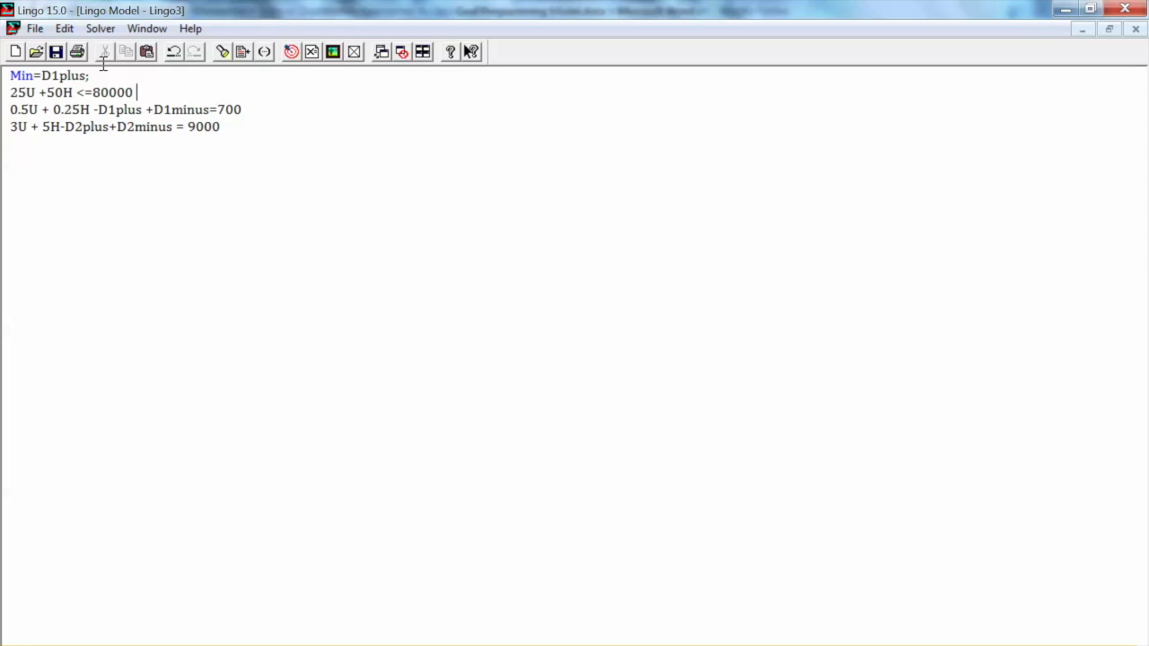
End each of the three constraint lines in the Lingo model with a semicolon
key(Down)
key(End)
text(;)
key(Down)
text(;)
Insert a multiplication sign (*) between each coefficient and its U or H variable in all three constraints
click(27, 91)
text(**)
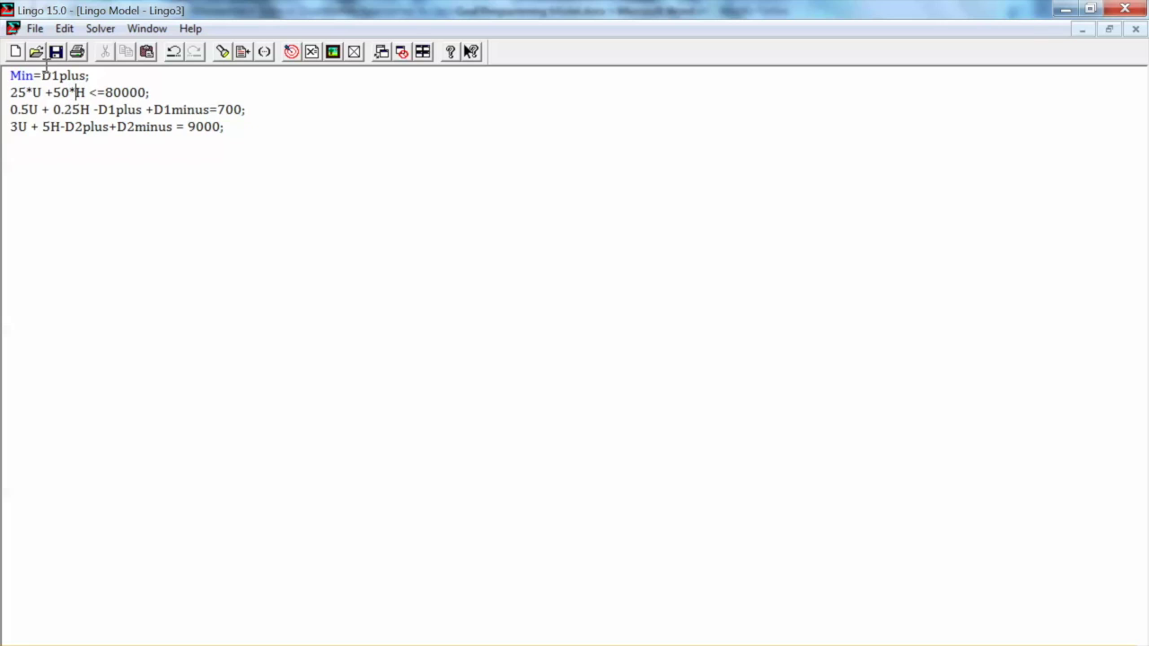
click(29, 108)
text(*)
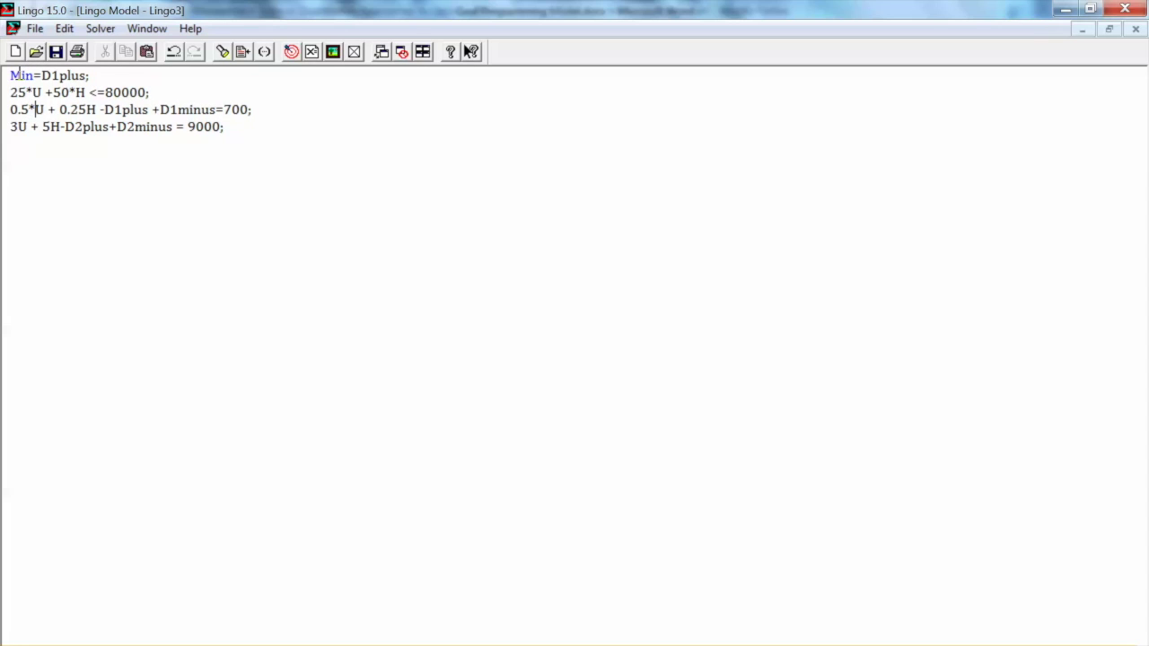
text(*)
text(*)
key(Right)
key(Right)
key(Right)
key(Right)
key(Right)
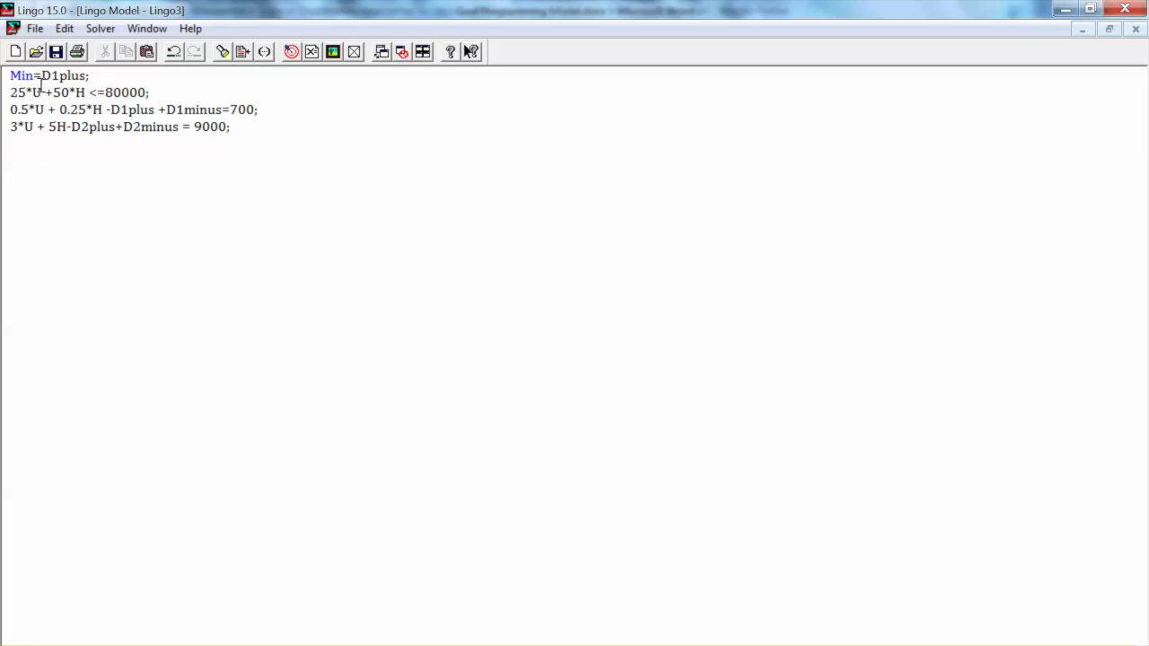
text(*)
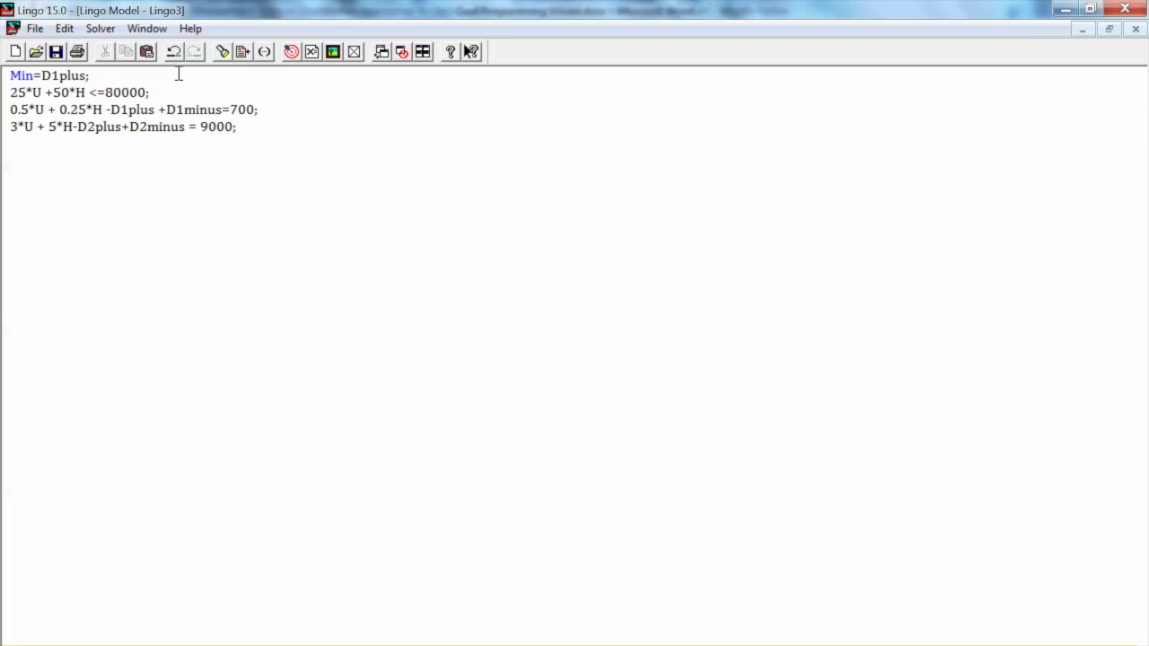
Check in the general solver options whether variables are assumed non-negative, leaving the settings as they are
click(98, 28)
click(125, 123)
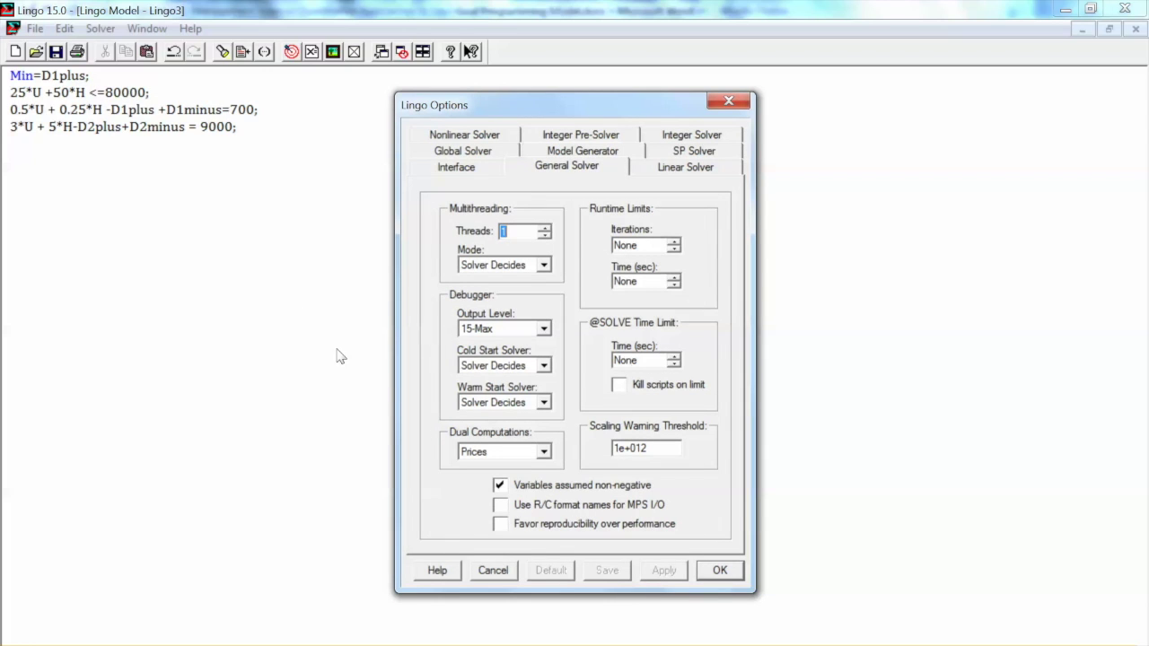
key(Escape)
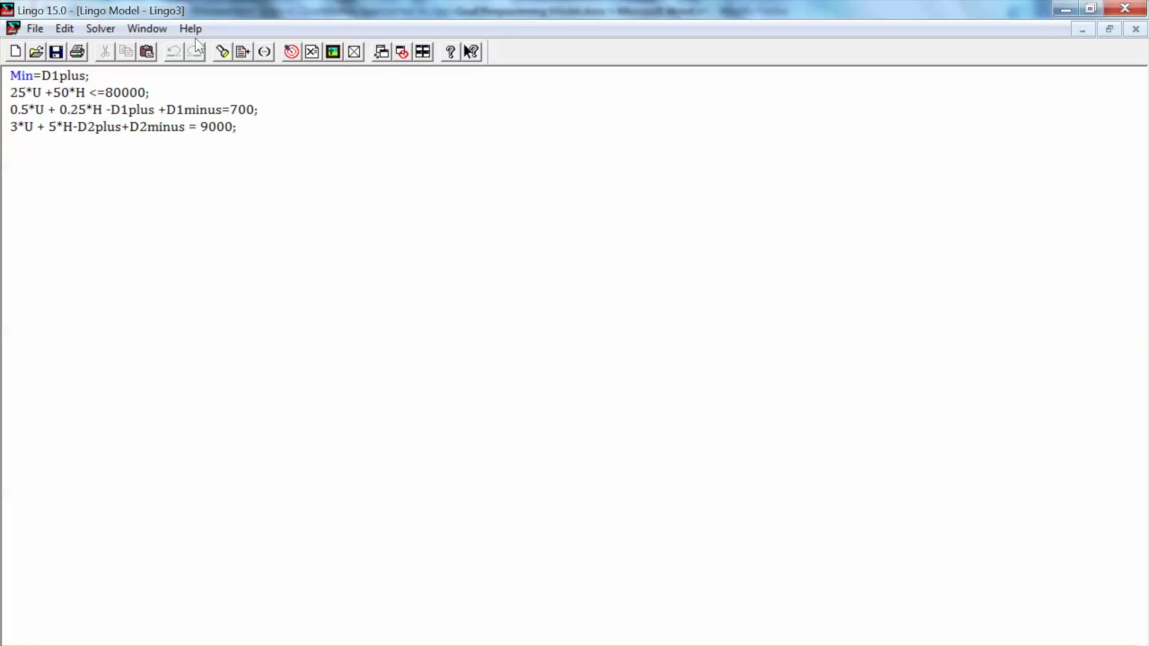
Solve the Priority 1 model, dismiss the solver status, and restore the solution report to a smaller floating window
click(291, 52)
key(Escape)
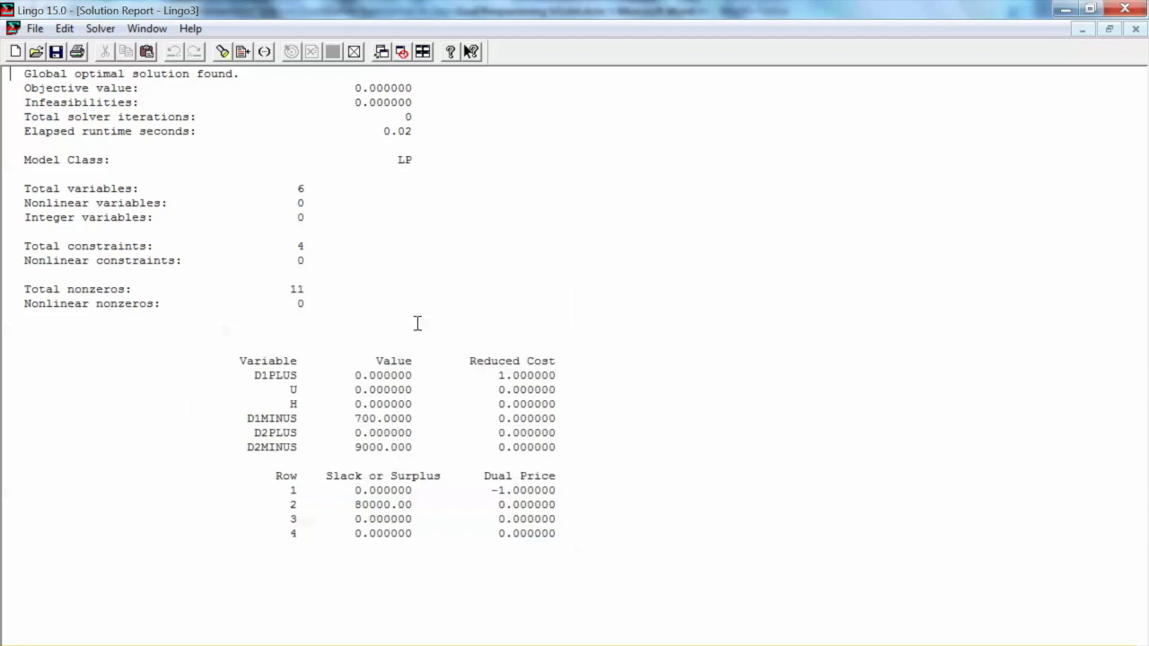
click(427, 241)
drag(383, 4, 259, 37)
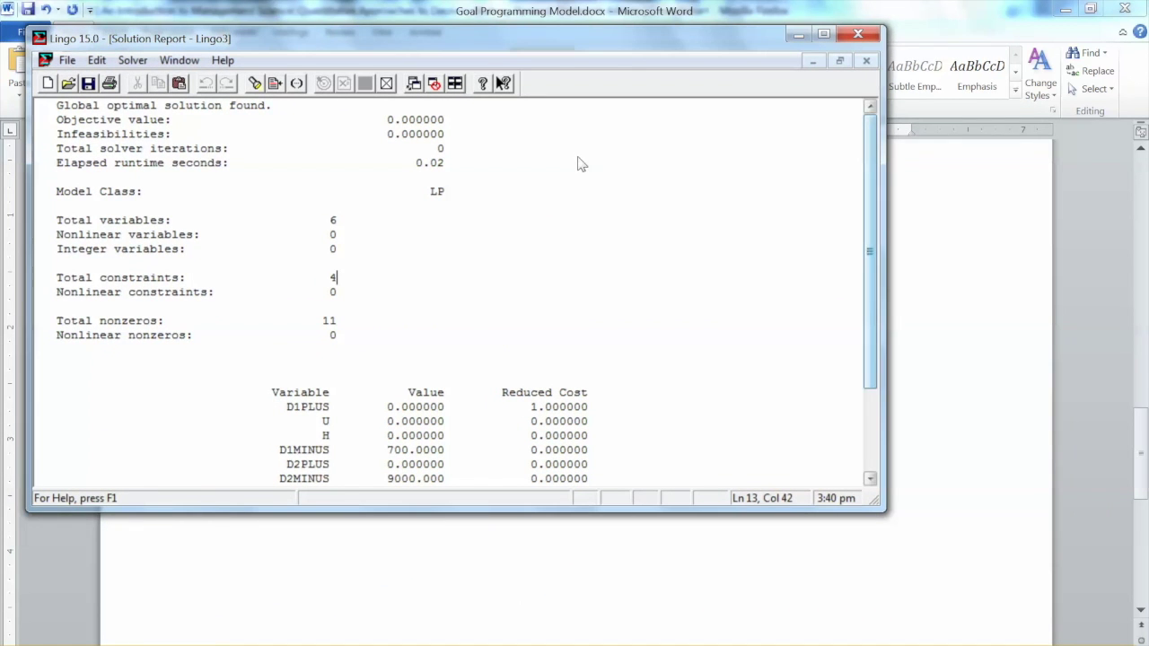
Examine the D1PLUS, U, H and D2MINUS values in the solution report, enlarging the window to show the full tables
scroll(538, 184, down, 2)
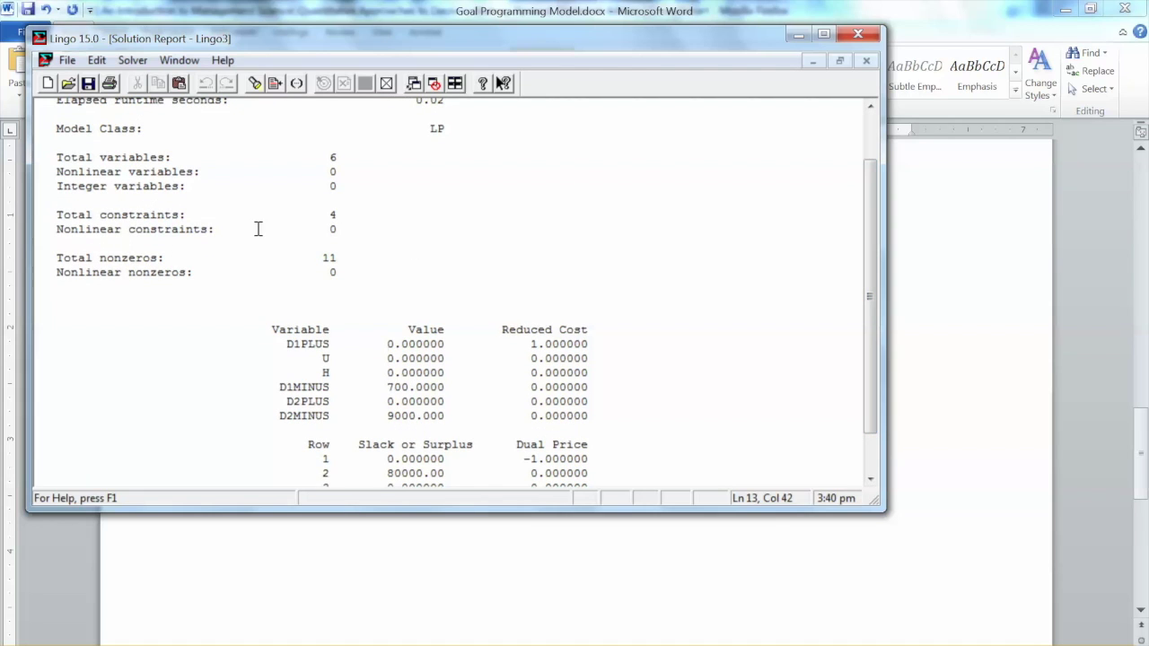
drag(387, 344, 445, 346)
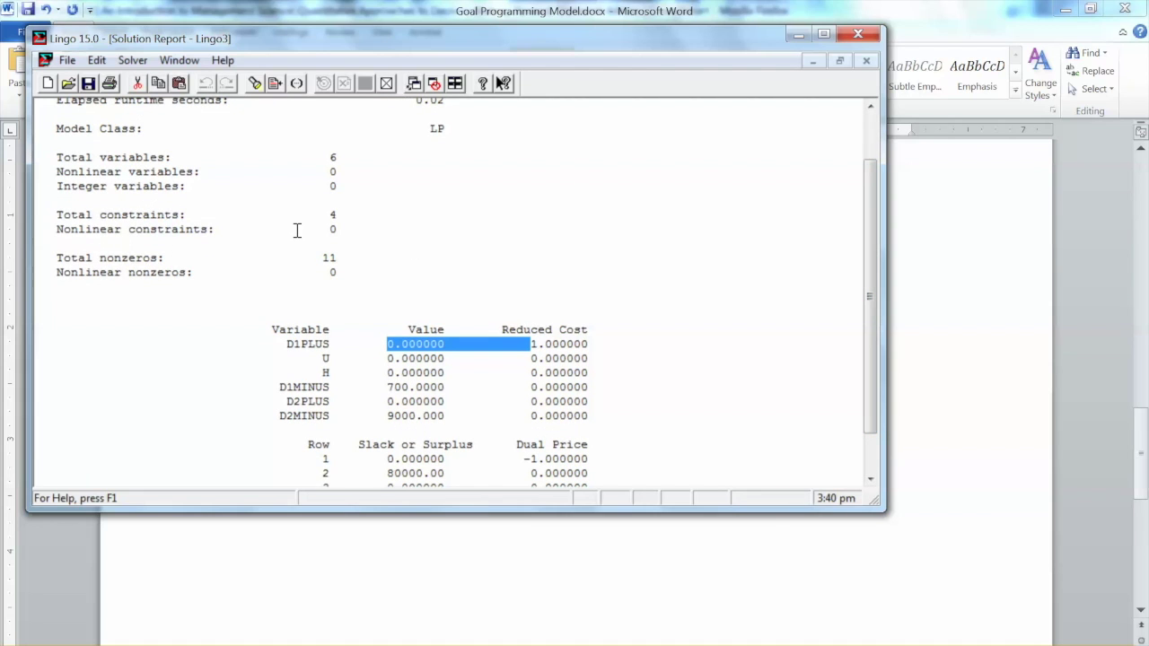
mouse_move(388, 358)
mouse_down()
mouse_move(530, 359)
mouse_move(529, 373)
mouse_up()
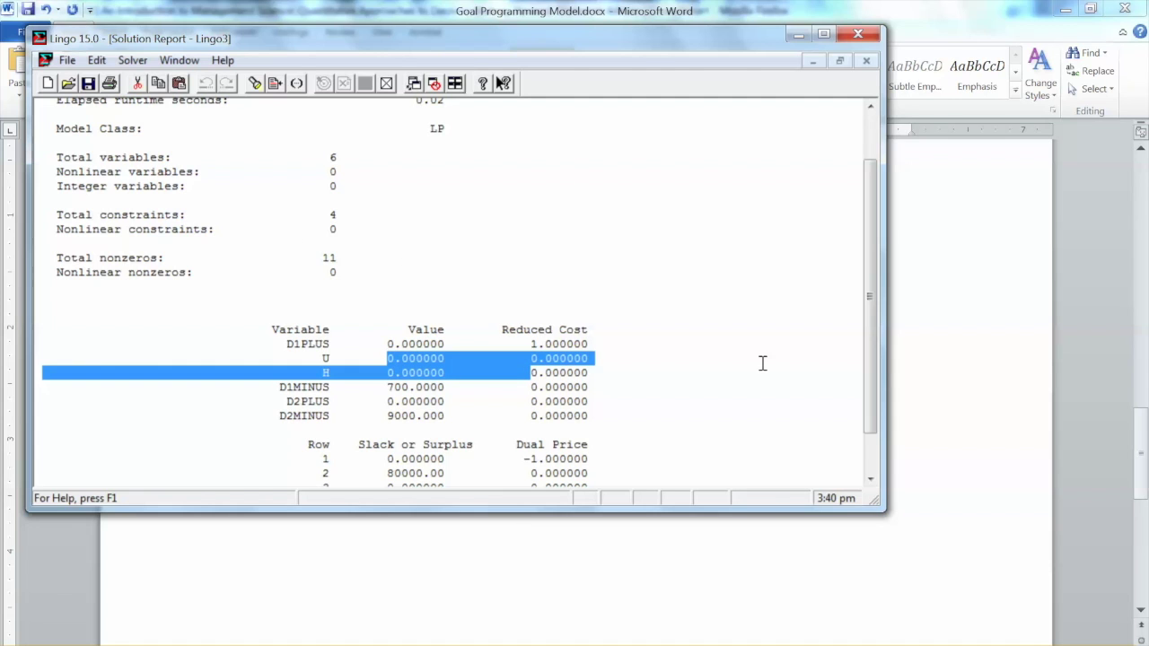
drag(884, 511, 1028, 611)
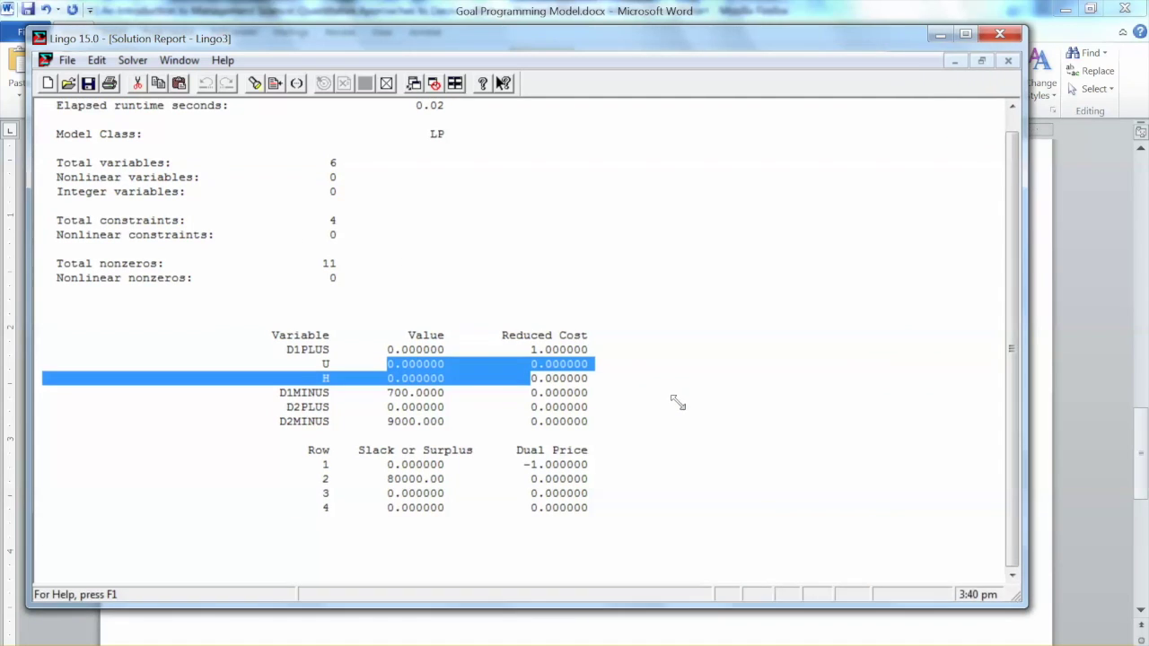
click(589, 493)
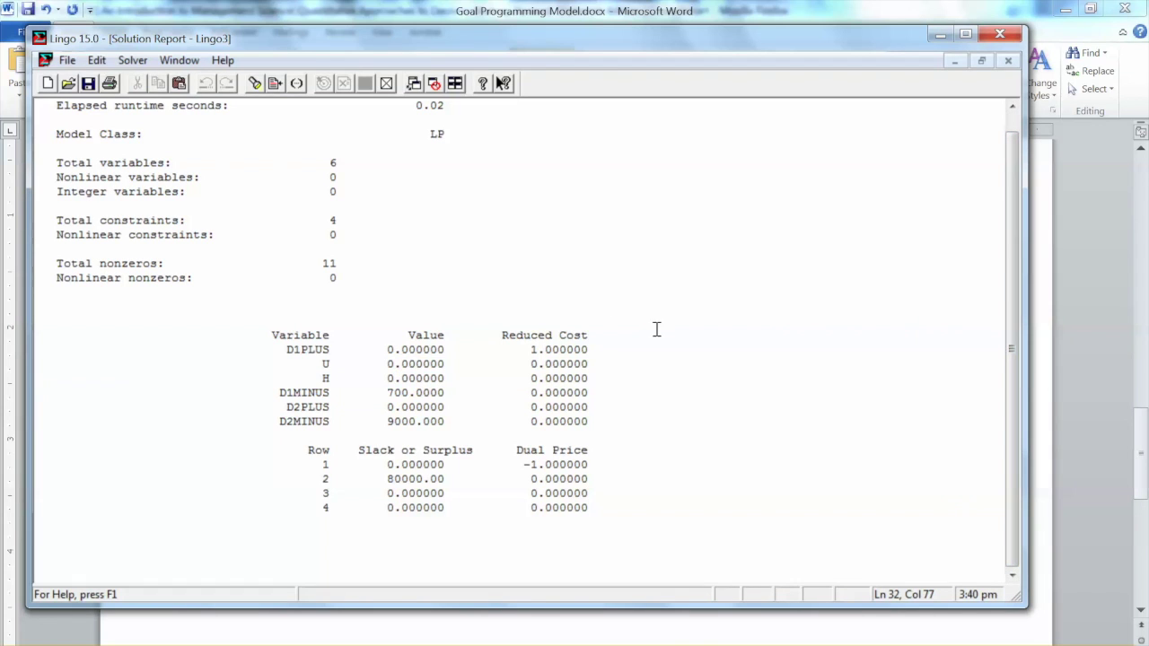
scroll(673, 306, up, 2)
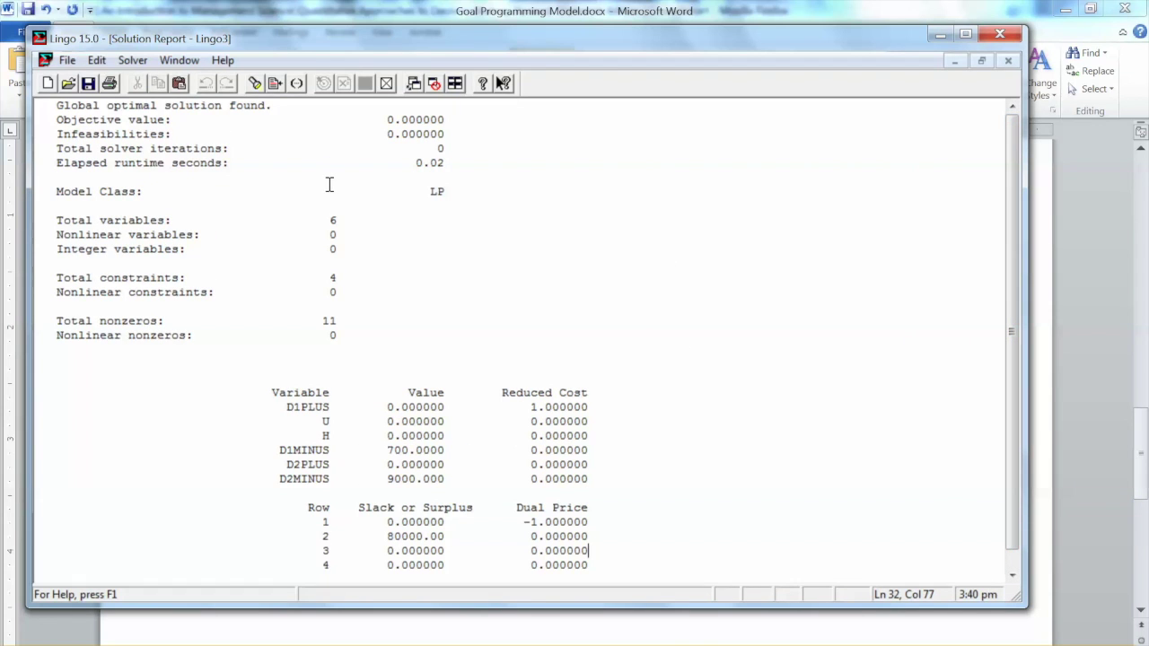
mouse_move(114, 35)
mouse_down()
mouse_move(590, 25)
mouse_move(36, 23)
mouse_move(101, 28)
mouse_up()
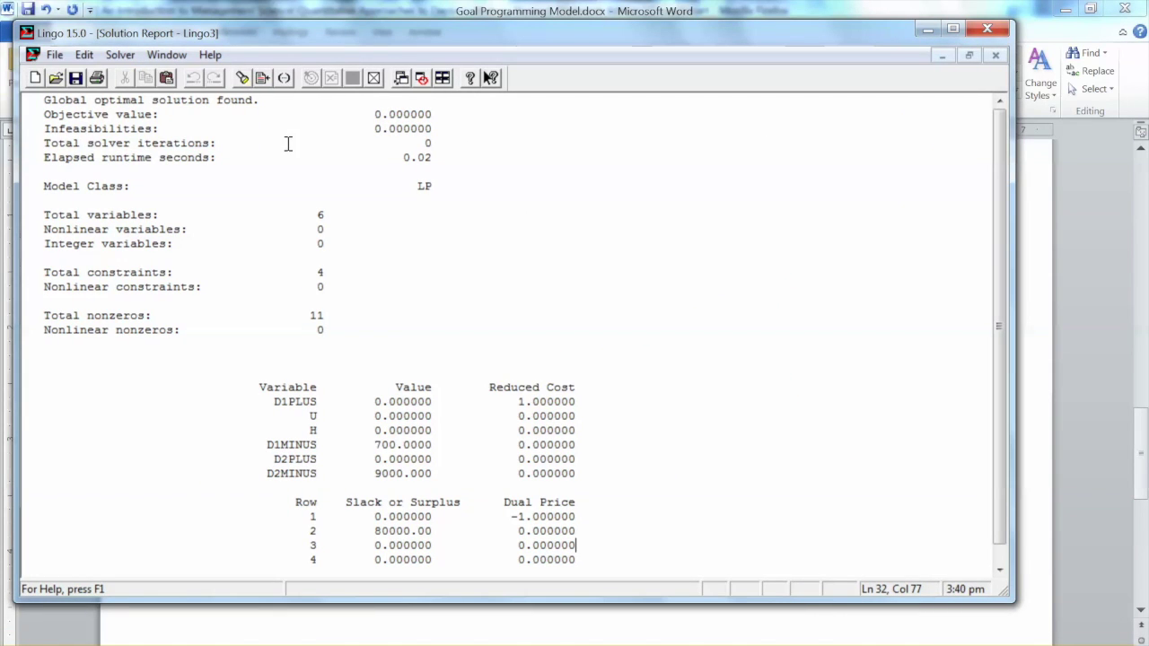
drag(332, 29, 563, 10)
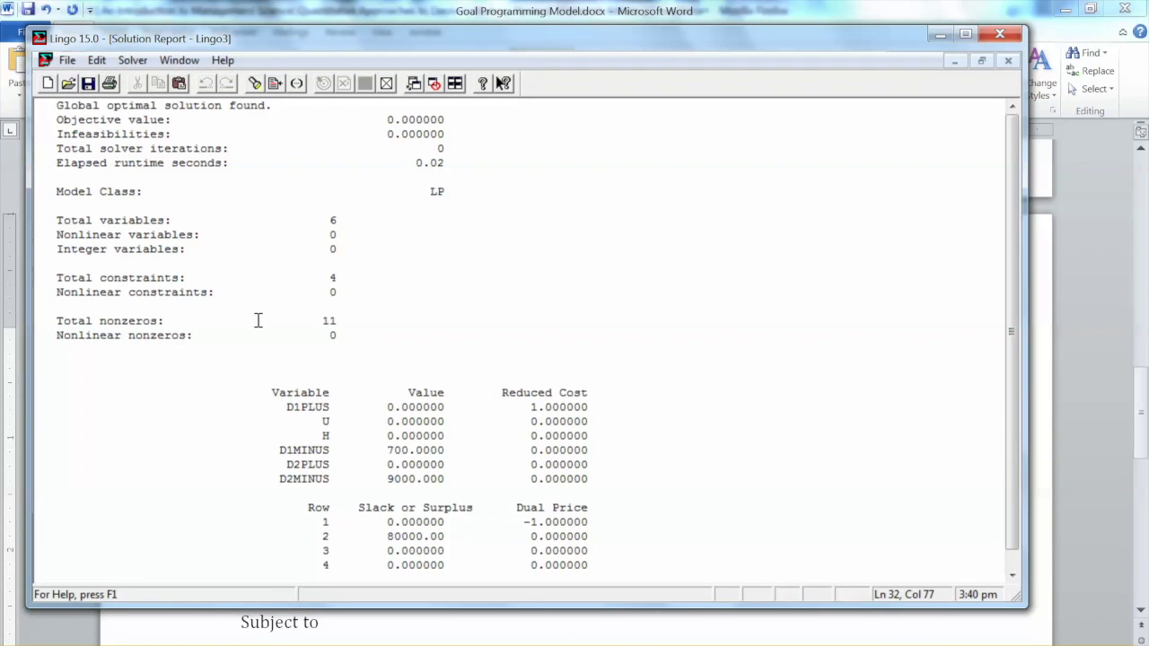
mouse_move(387, 480)
mouse_down()
mouse_move(454, 488)
mouse_move(455, 478)
mouse_up()
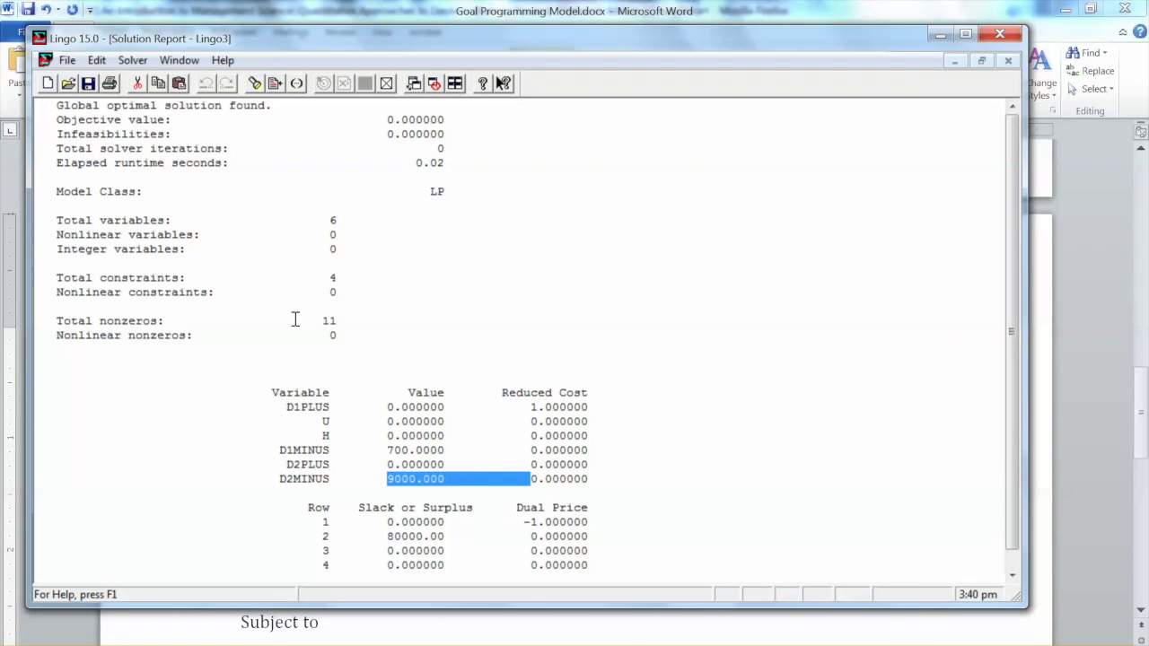
click(588, 464)
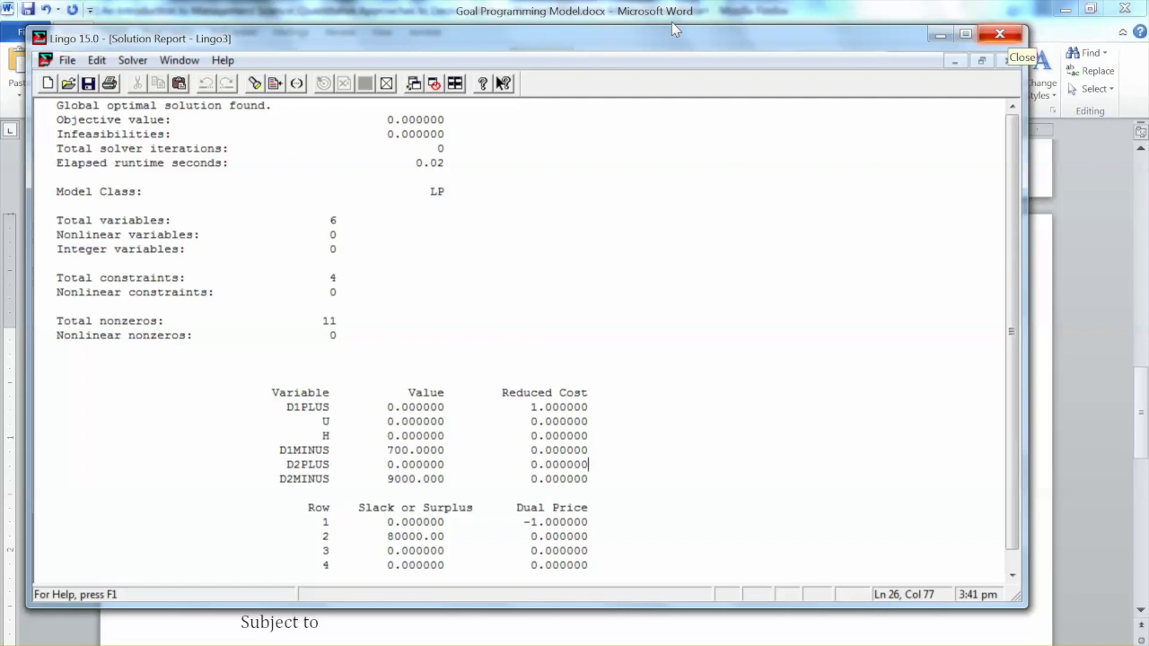
Switch from the solution report back to the Lingo3 model and place the cursor in its objective line
click(999, 33)
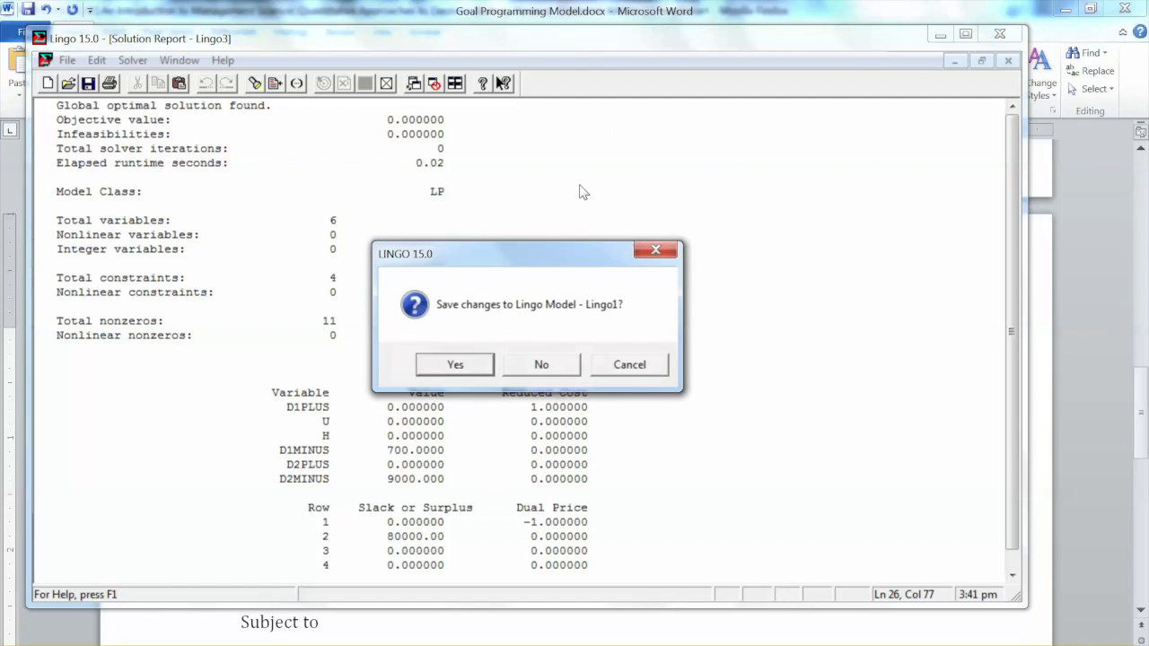
key(Escape)
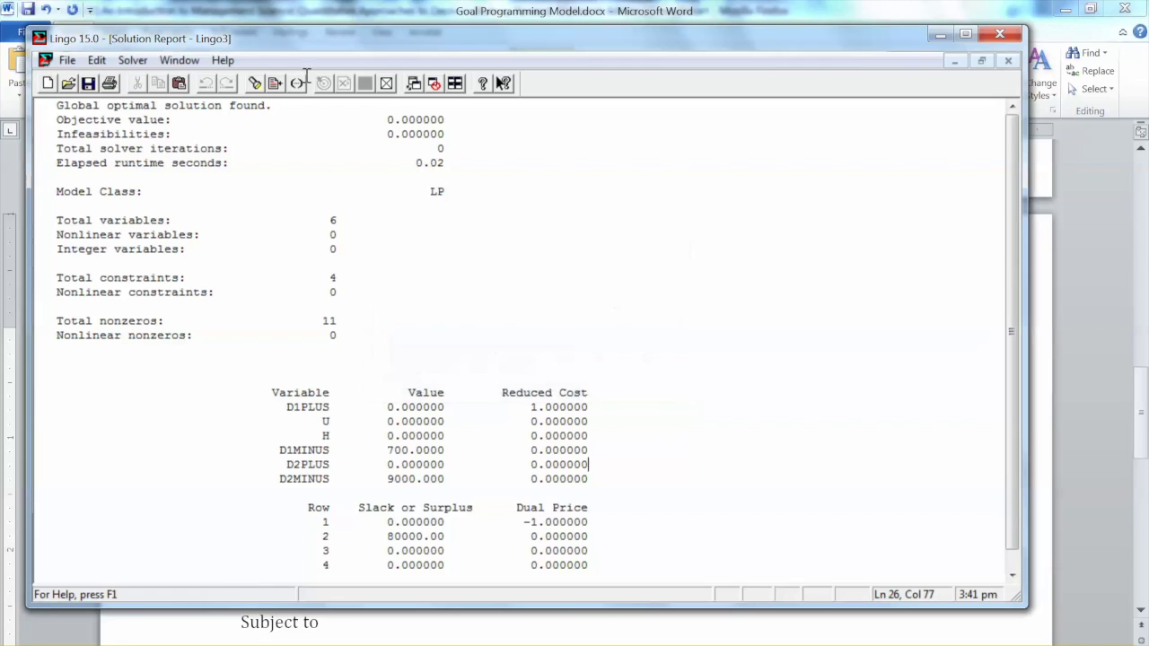
drag(284, 27, 392, 167)
key(alt+w)
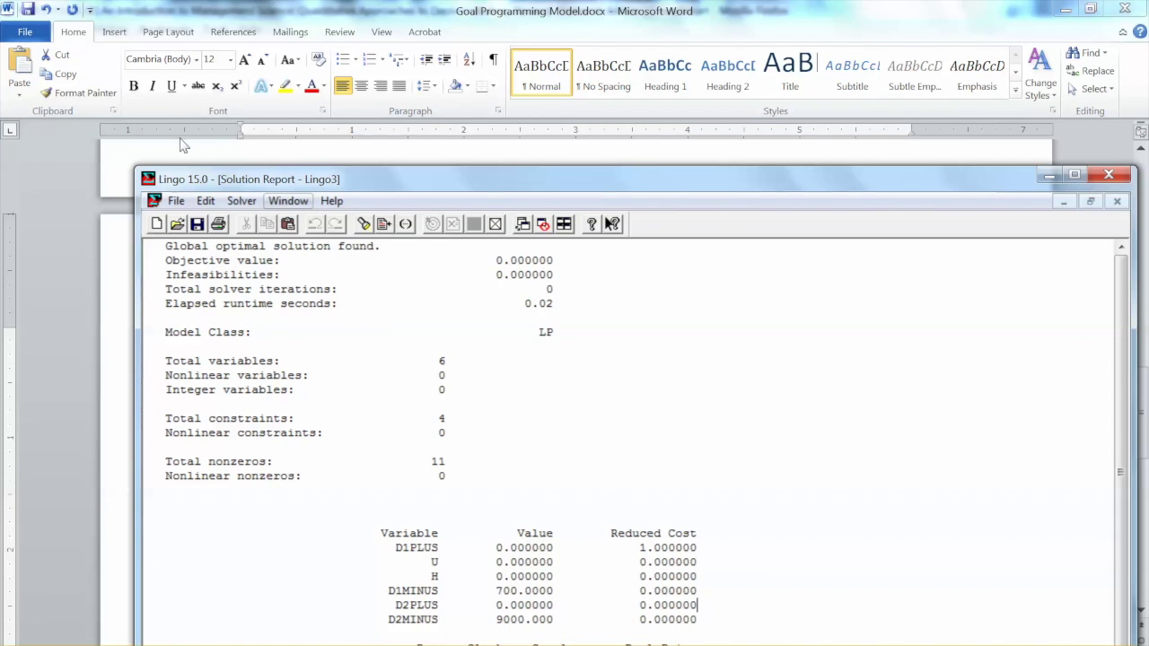
key(Up)
key(Down)
key(Down)
key(Up)
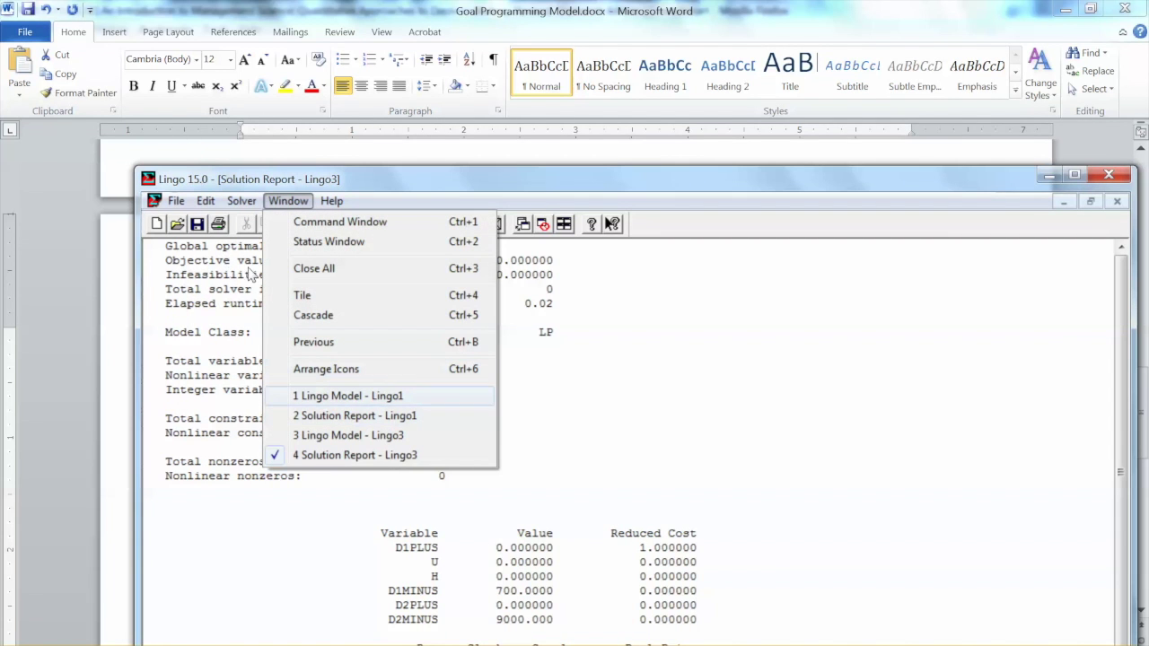
key(Down)
key(Down)
key(Return)
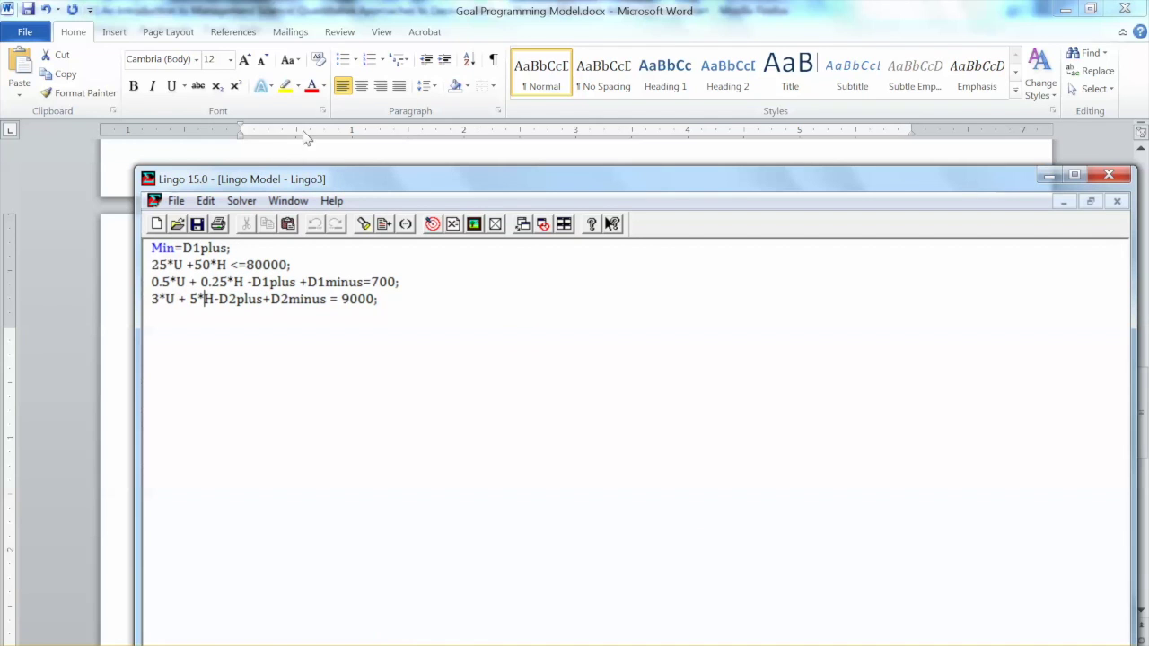
drag(328, 178, 247, 83)
click(112, 153)
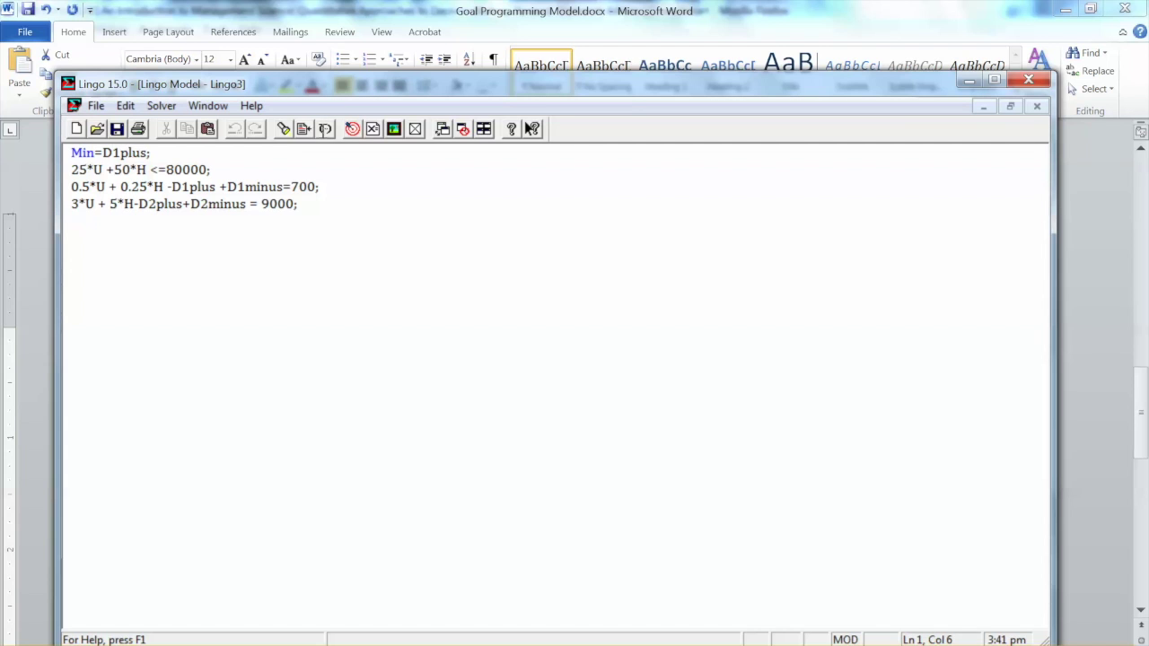
Switch to the Goal Programming Model document in Word and add the heading "Priority 2" below the Priority 1 constraints
mouse_move(230, 643)
click(300, 629)
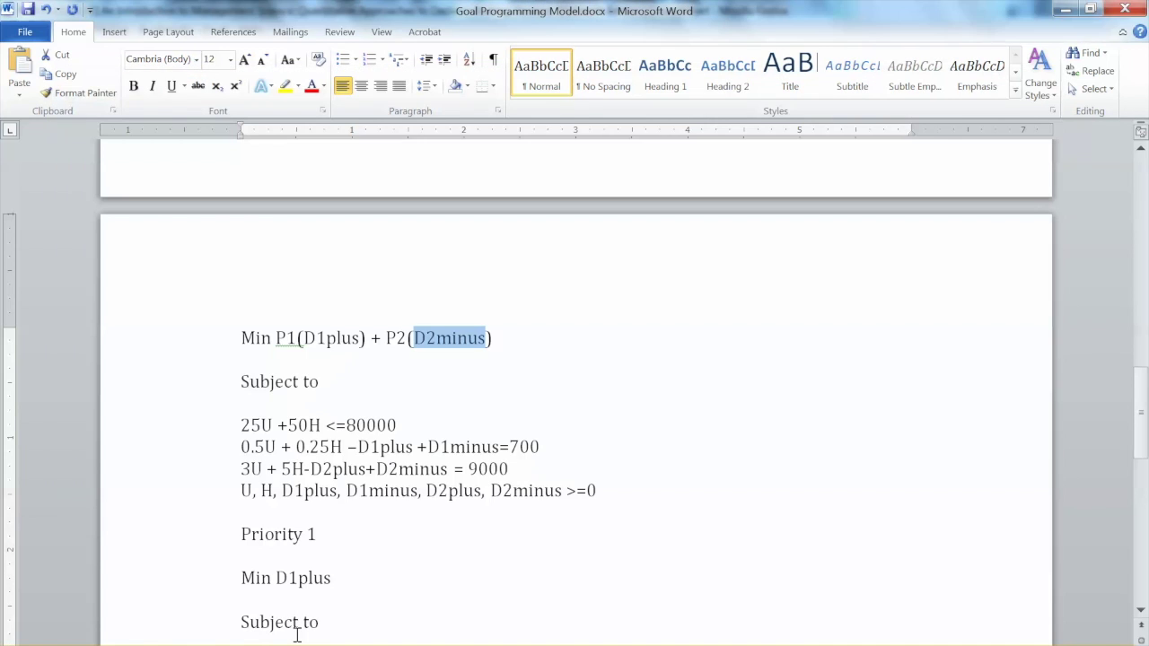
scroll(497, 416, down, 3)
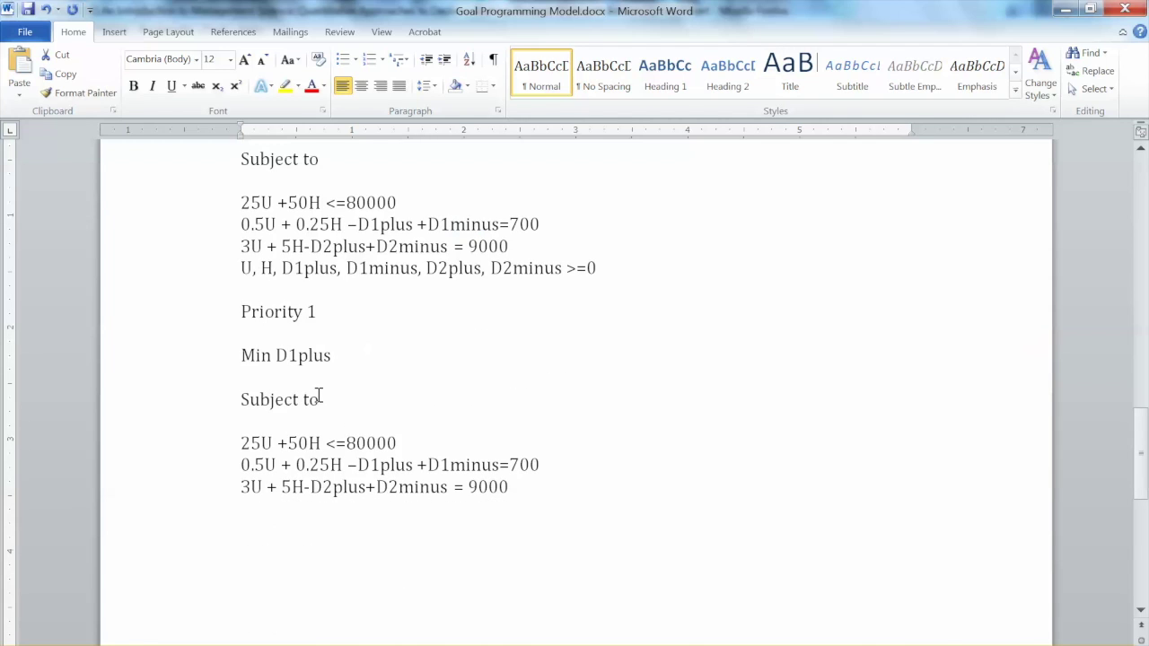
click(301, 518)
text(priority 2)
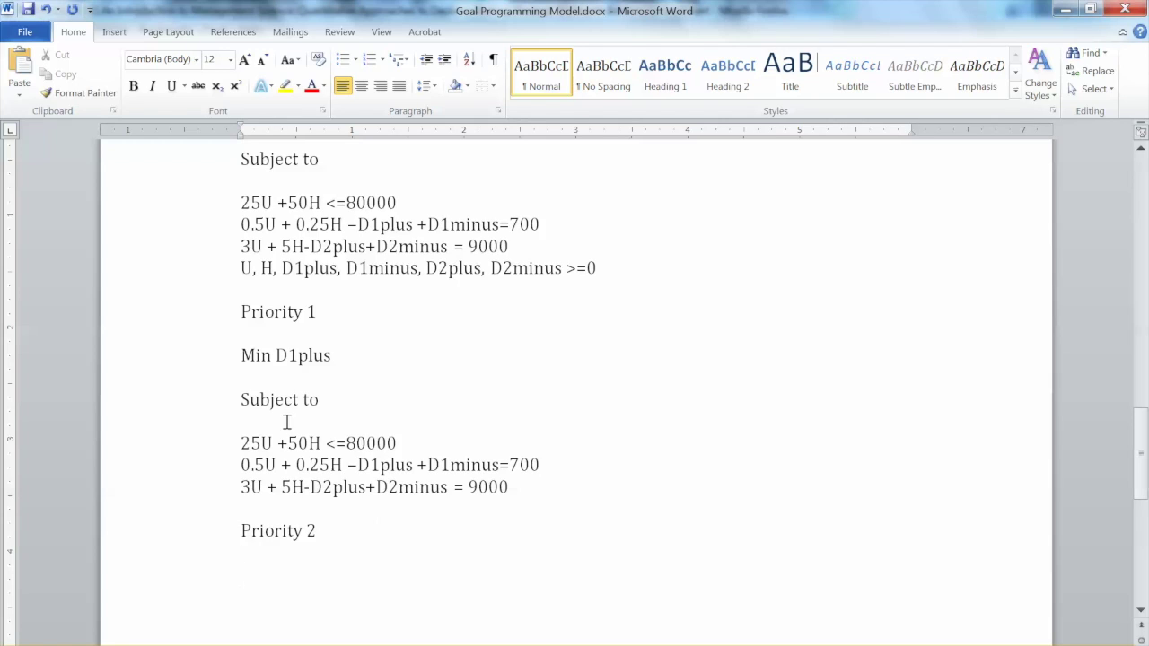
Enter the objective "Min D2minus" under Priority 2 and copy the Priority 1 "Subject to" block with its three constraints below it
drag(239, 397, 495, 483)
key(ctrl+c)
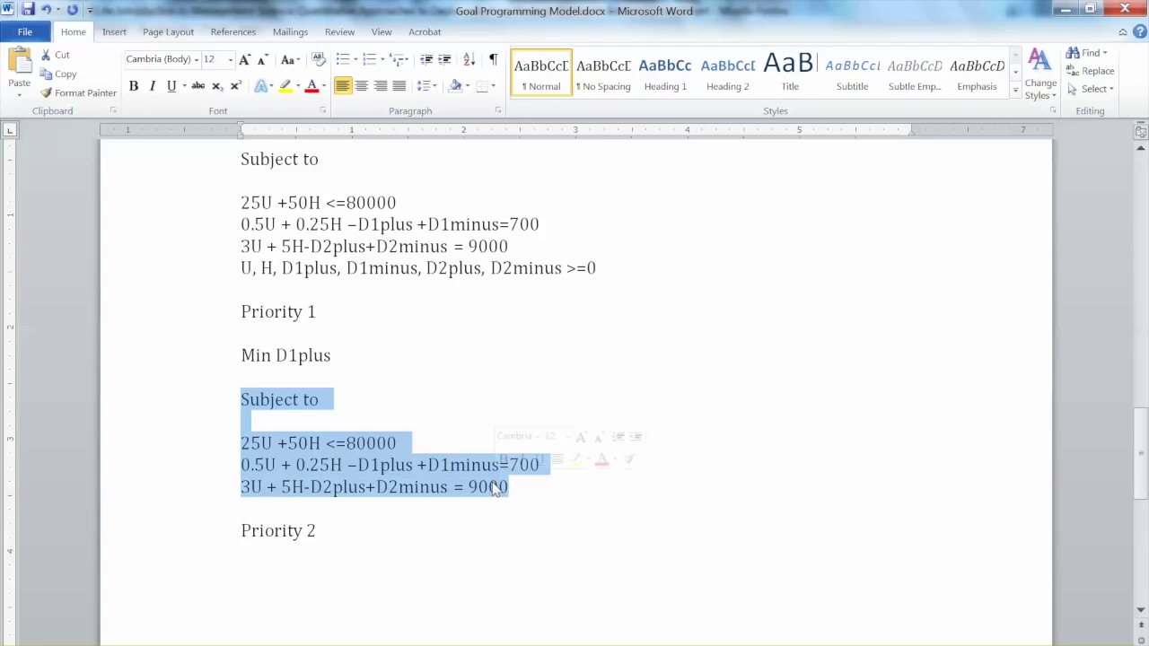
click(393, 574)
text(Min)
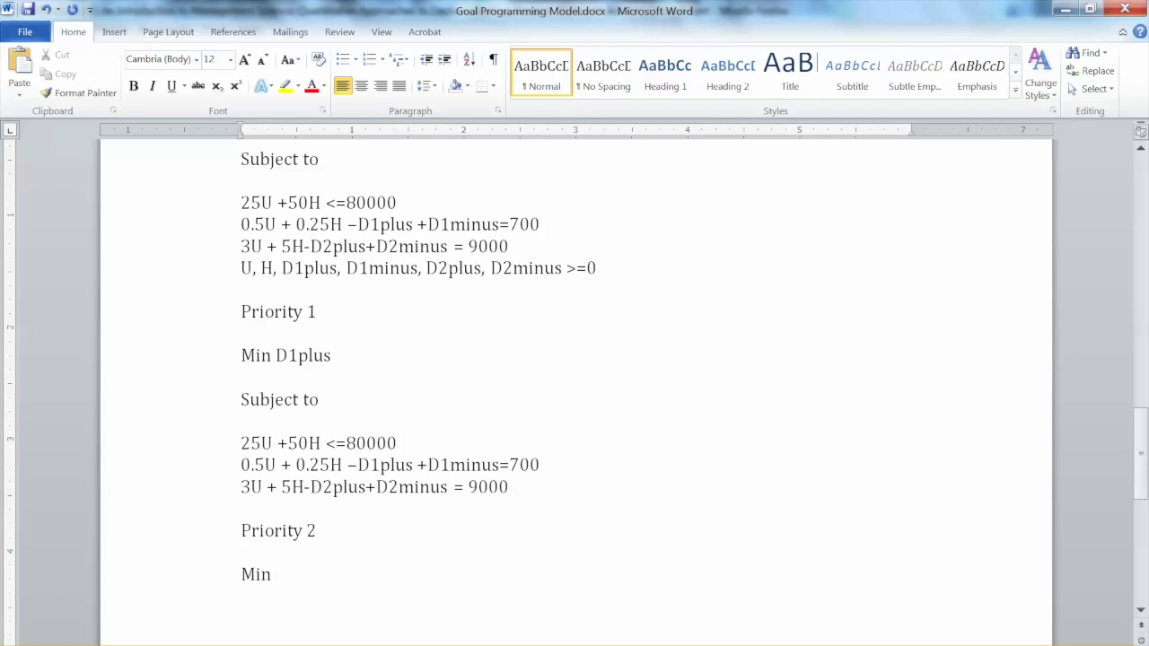
text( D2minus)
key(ctrl+v)
Switch to Lingo, change the Lingo3 objective to Min=D2minus, solve the model, and dismiss the solver status
key(alt+Tab)
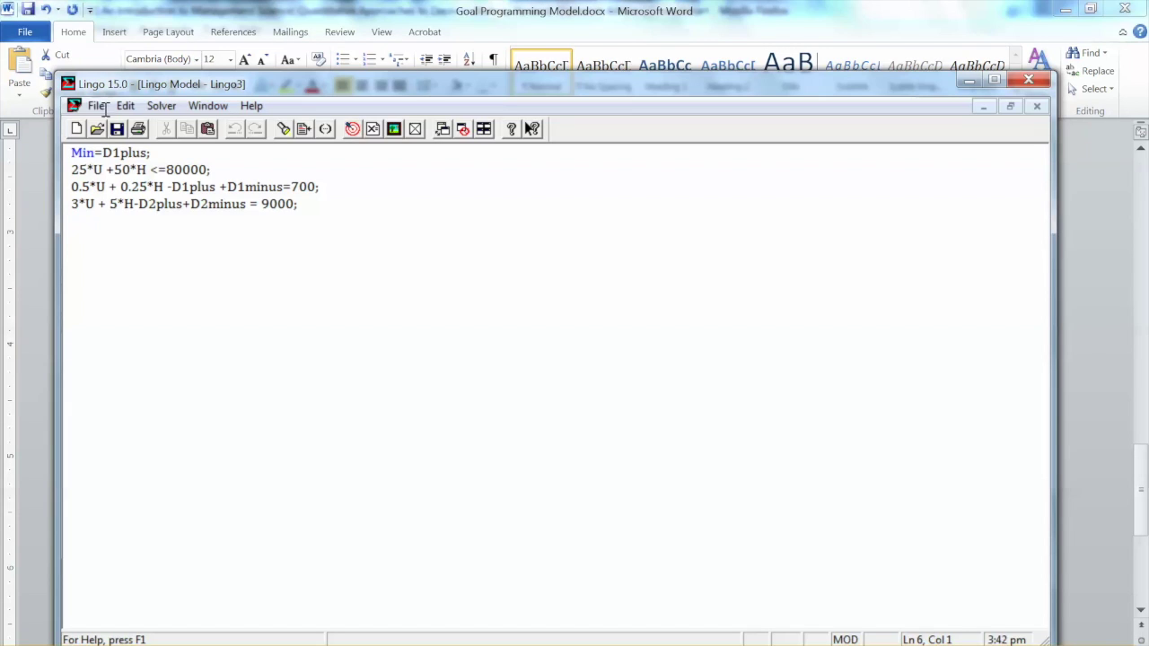
click(144, 152)
key(Delete)
key(BackSpace)
key(BackSpace)
key(BackSpace)
key(BackSpace)
text(2minus)
click(353, 130)
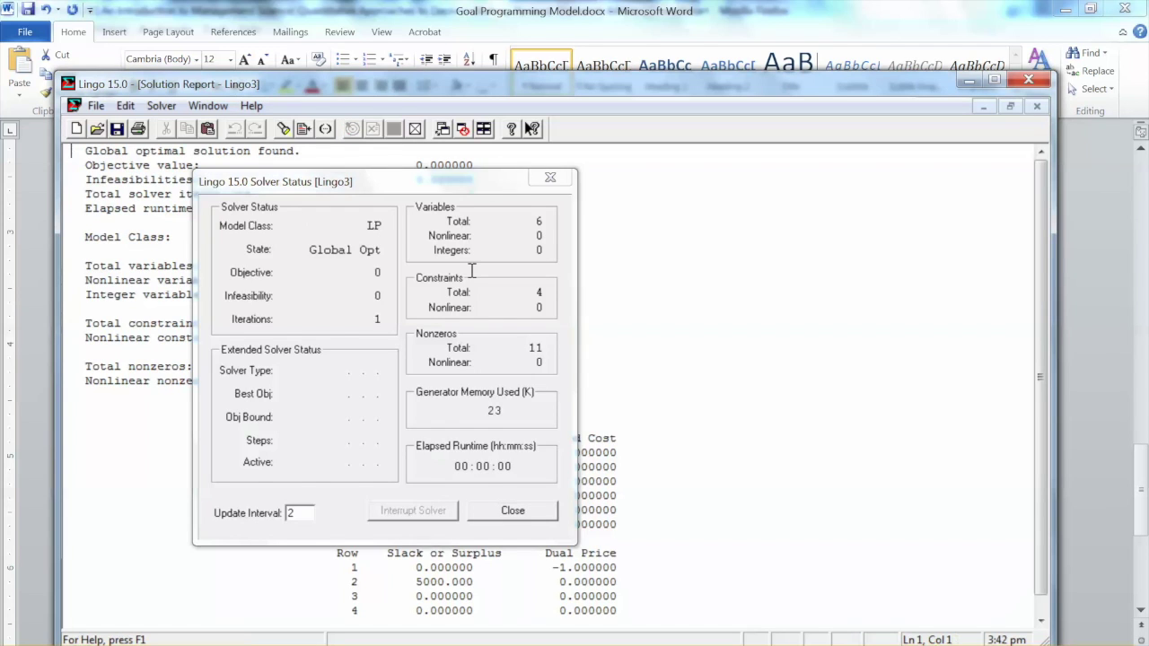
key(Return)
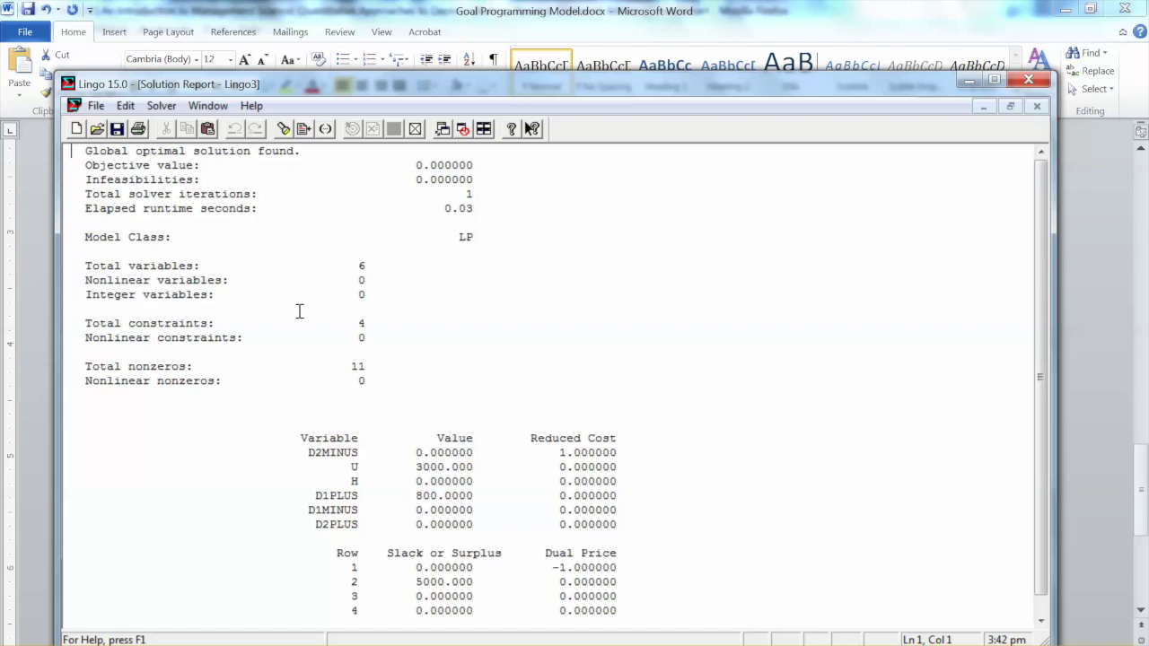
Examine the U, D1PLUS and D2MINUS values in the solution report to see whether the Priority 1 goal still holds
click(349, 467)
key(ctrl+shift+Right)
key(ctrl+shift+Right)
drag(458, 465, 546, 466)
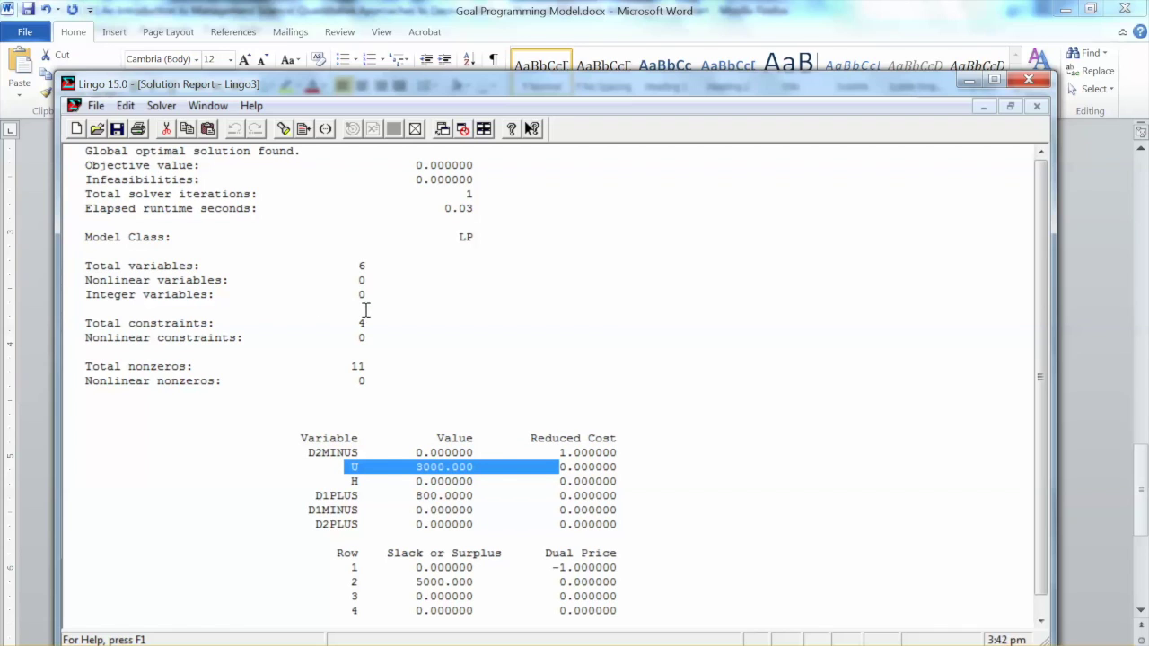
click(393, 366)
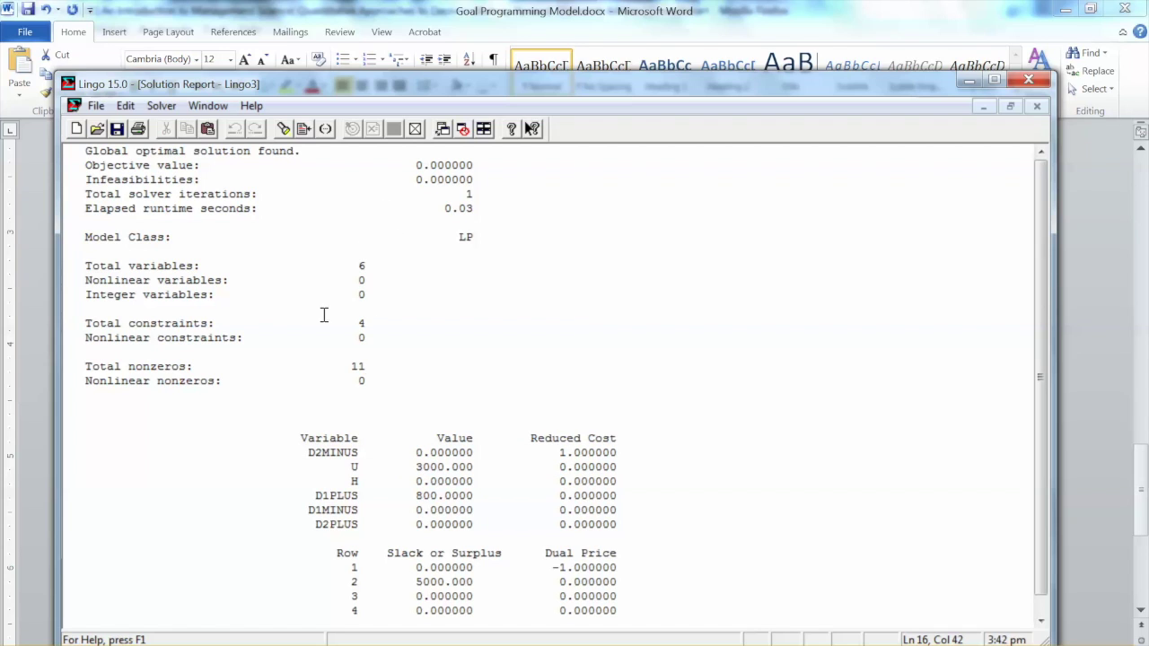
click(411, 511)
double_click(445, 454)
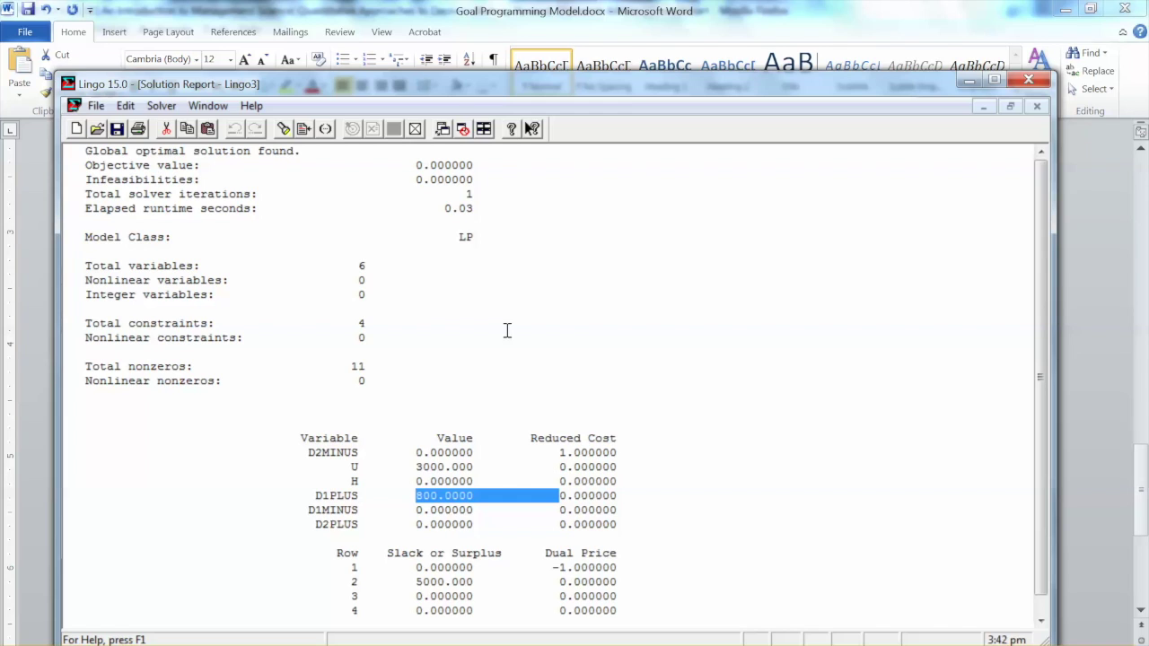
click(625, 305)
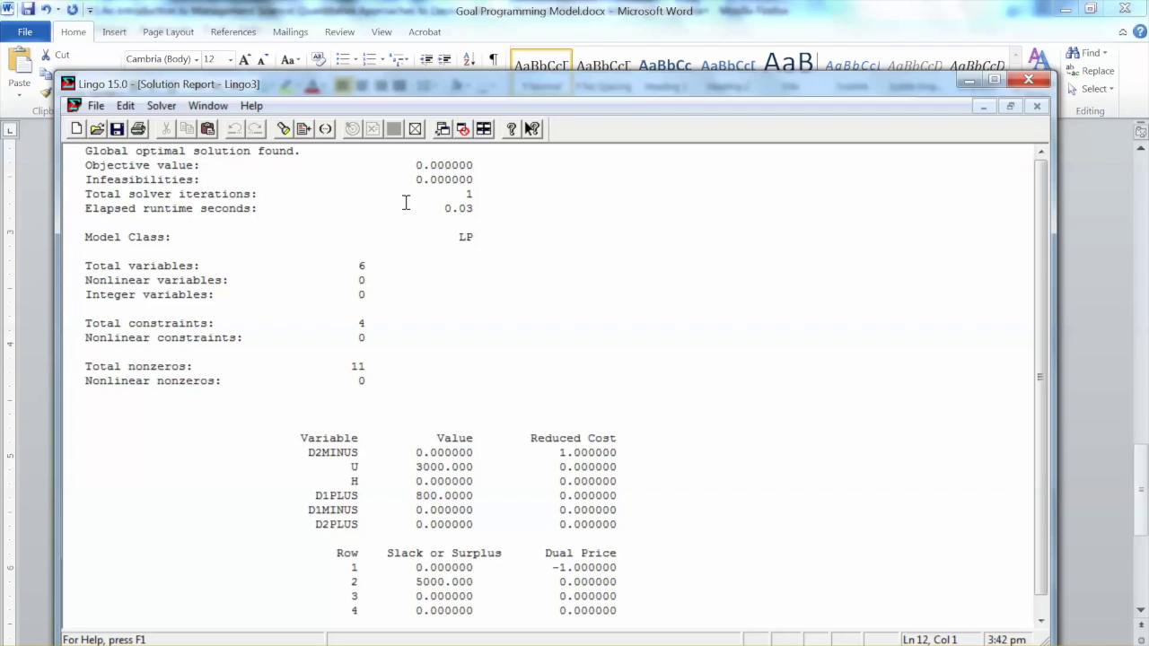
Switch to the Word document and review the Priority 1 and Priority 2 objectives and constraints
click(25, 393)
click(401, 364)
scroll(404, 360, up, 3)
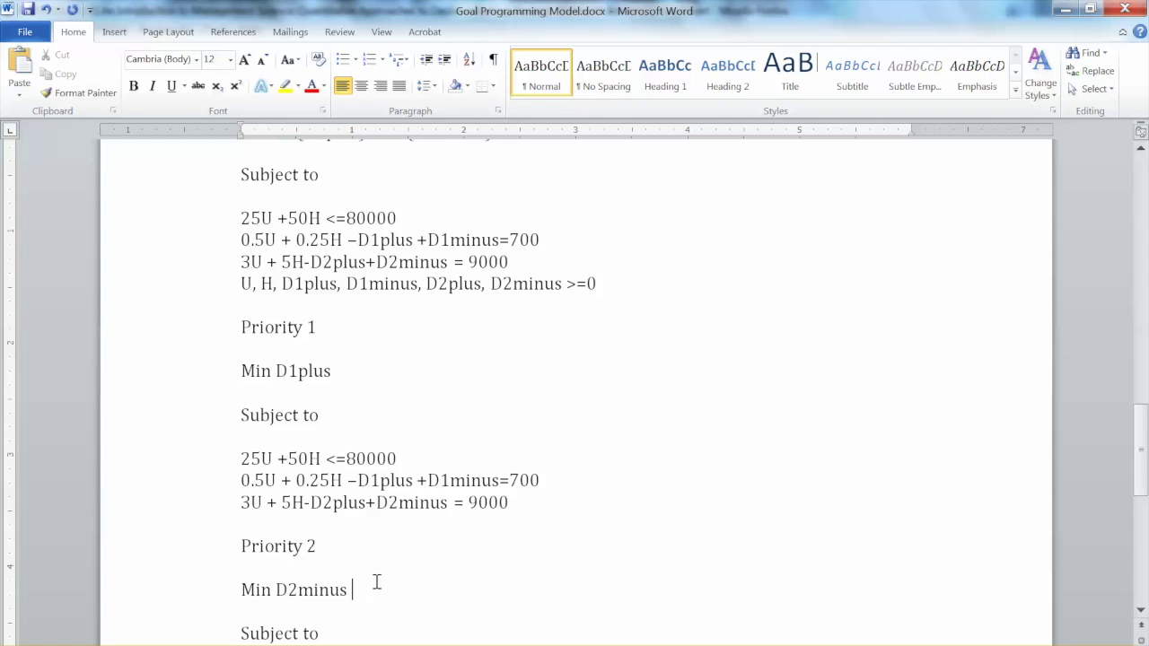
click(337, 328)
drag(336, 328, 248, 331)
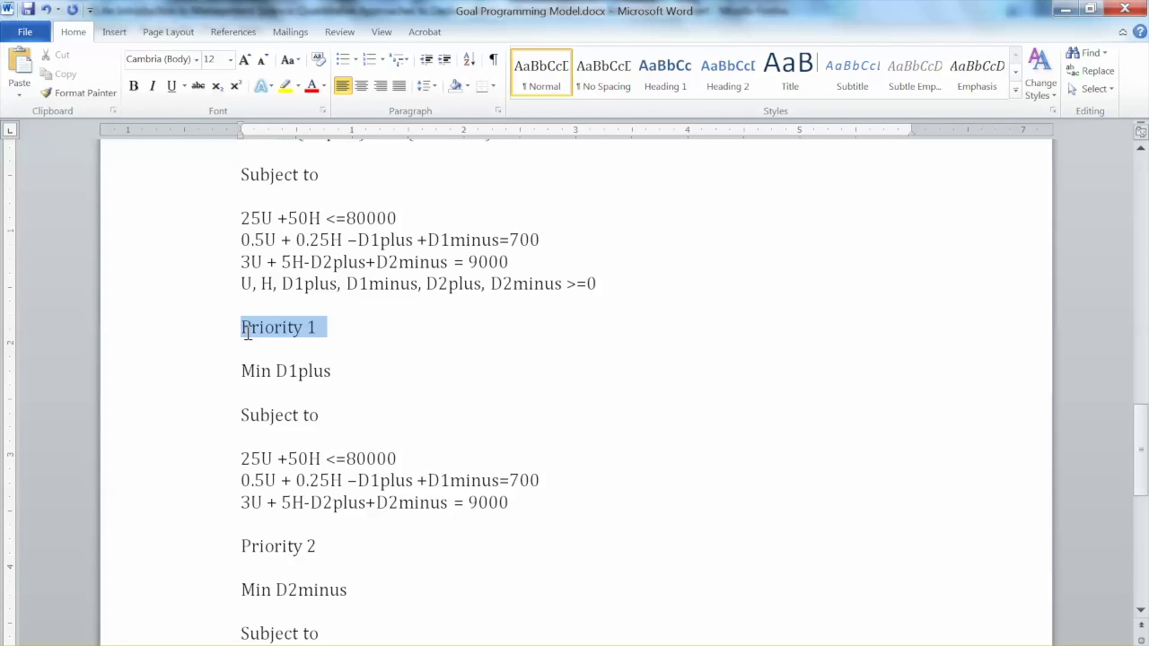
click(363, 367)
scroll(414, 453, down, 2)
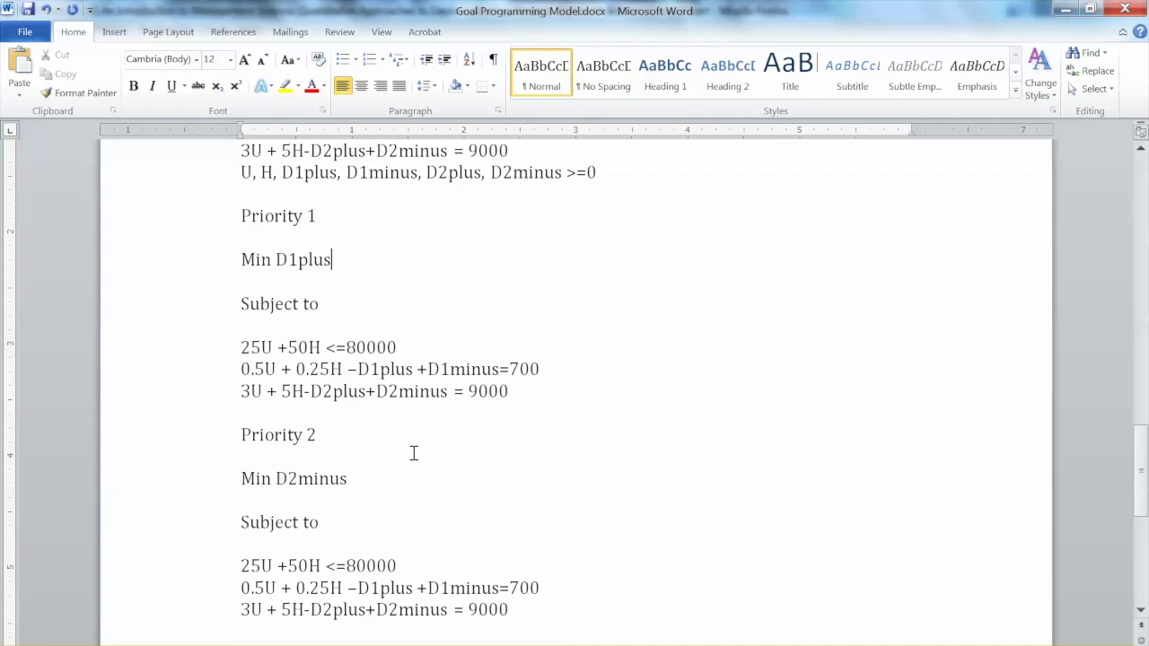
scroll(414, 453, down, 2)
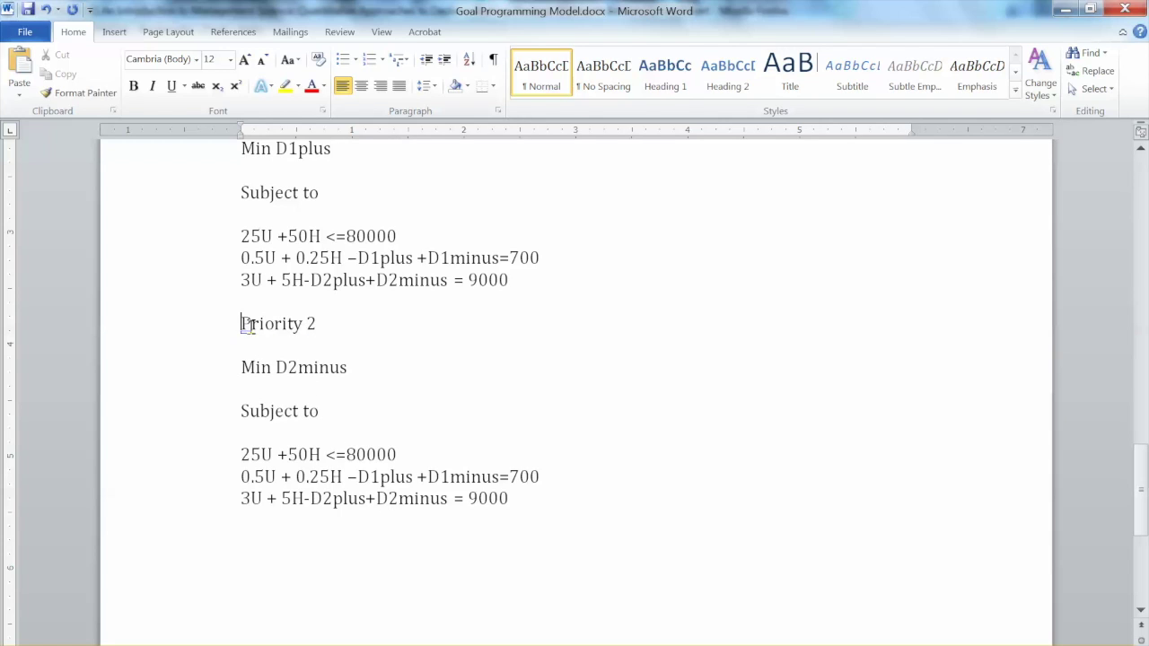
Add the constraint "D1plus=0" on a new line below the Priority 2 constraints
click(529, 492)
key(Return)
scroll(369, 159, up, 1)
drag(338, 201, 270, 203)
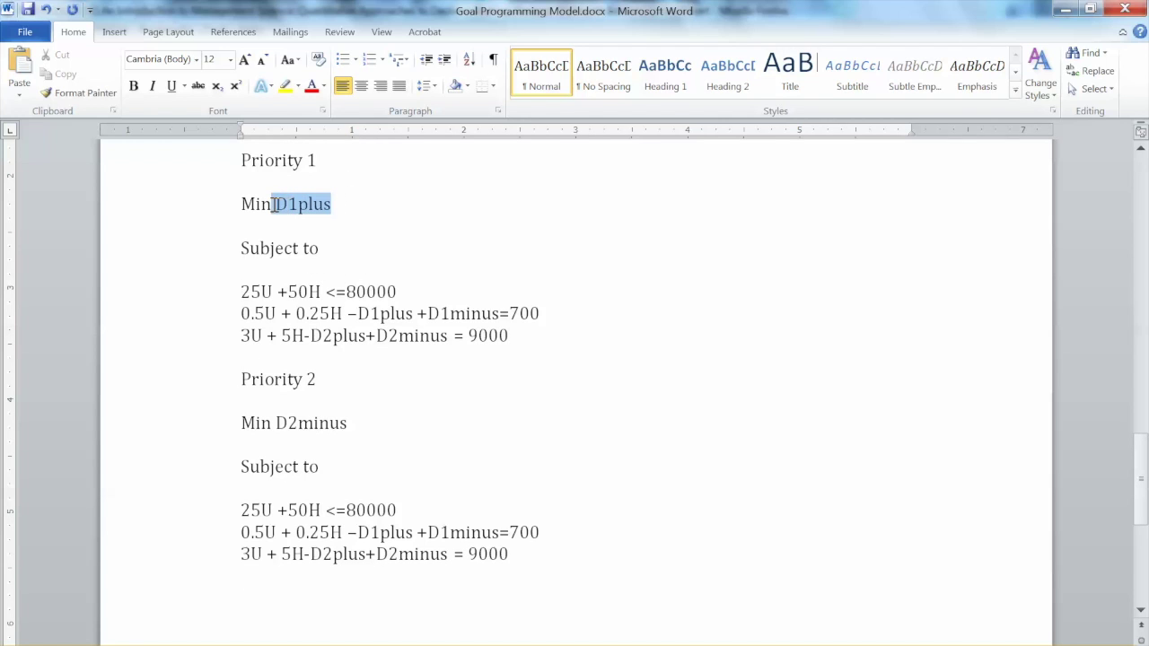
click(304, 581)
text(D1pl)
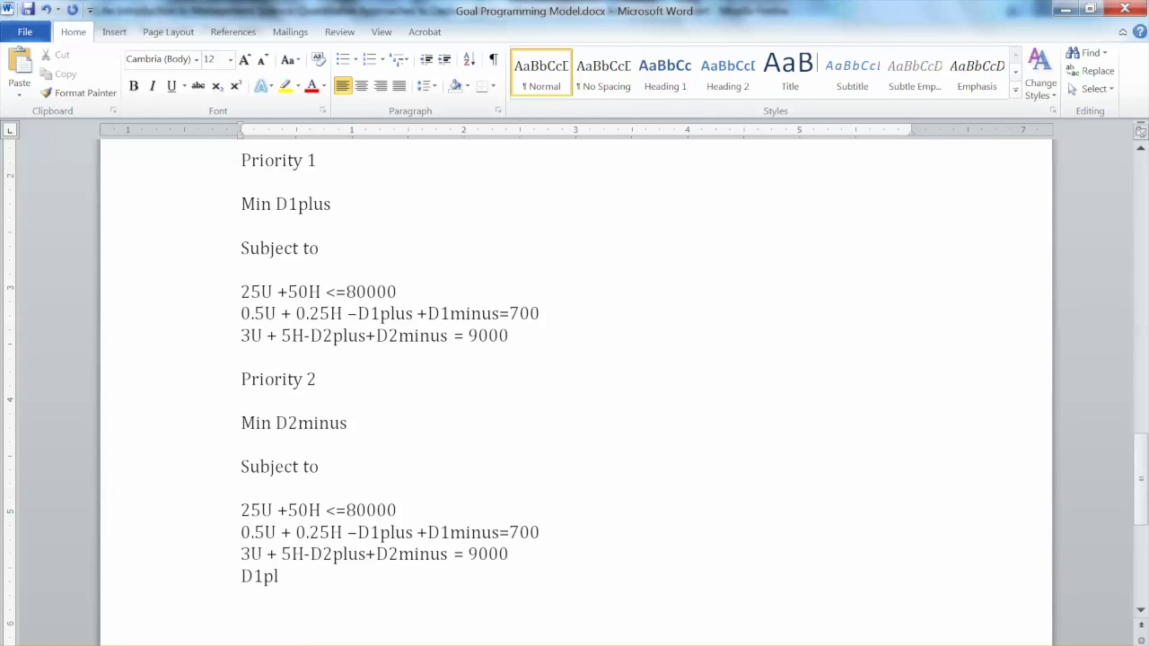
text(us)
text(=0)
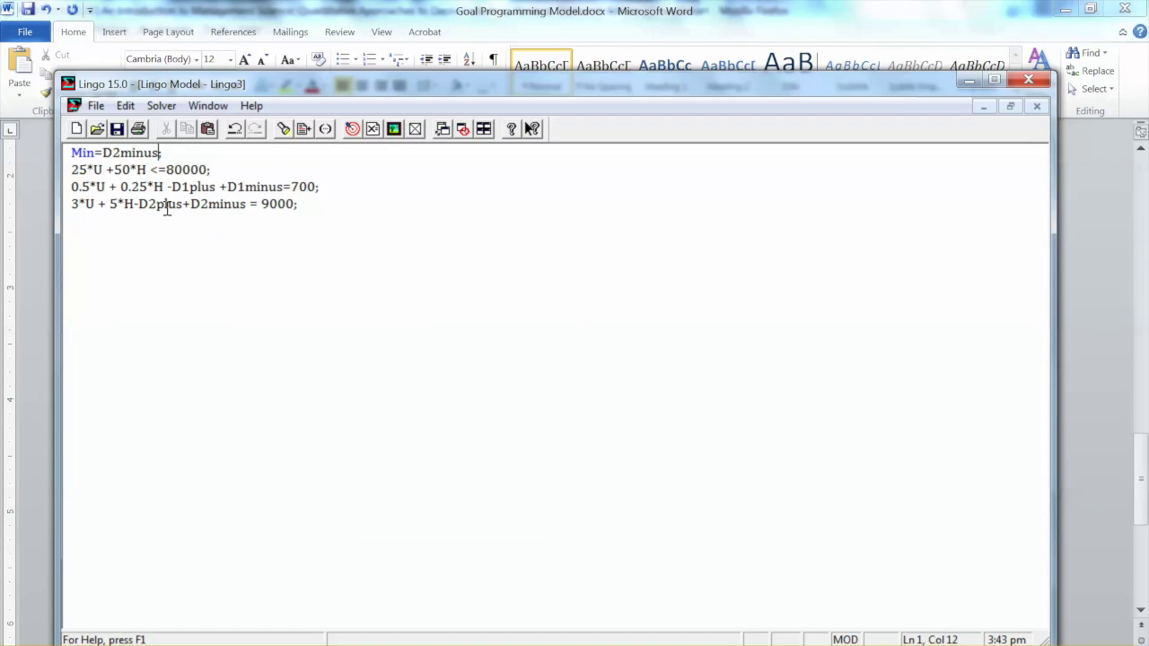
Switch to the Lingo3 model, add the constraint D1plus=0; after the last constraint, solve it, and dismiss the solver status
key(Return)
text(D1plus=0;)
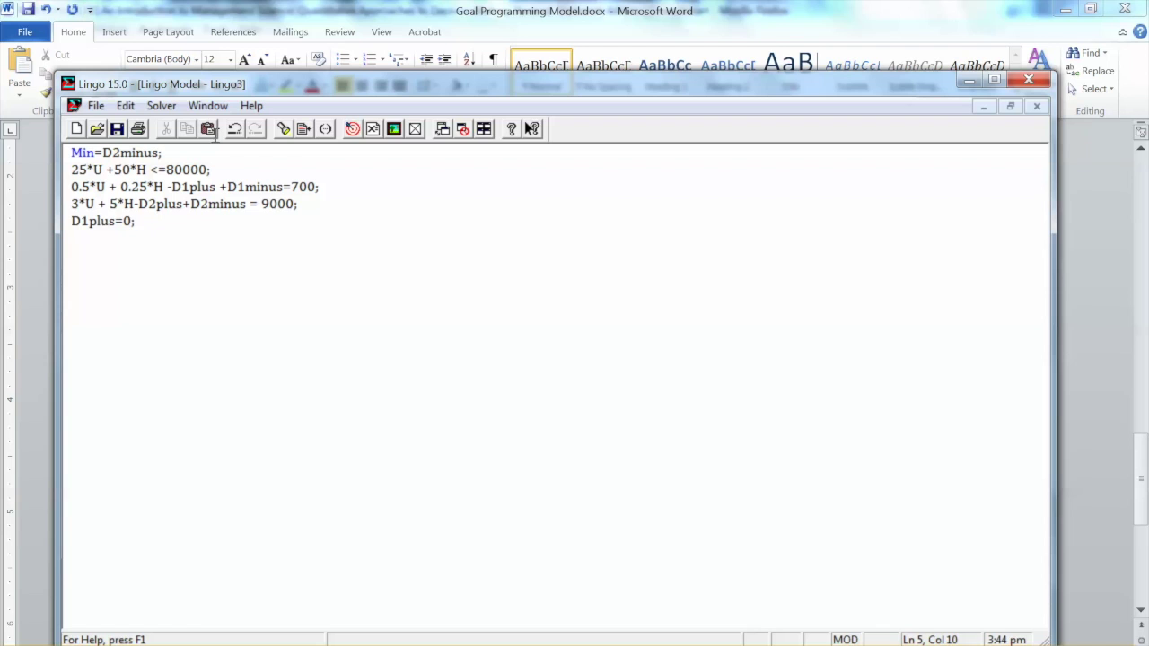
key(ctrl+u)
click(511, 509)
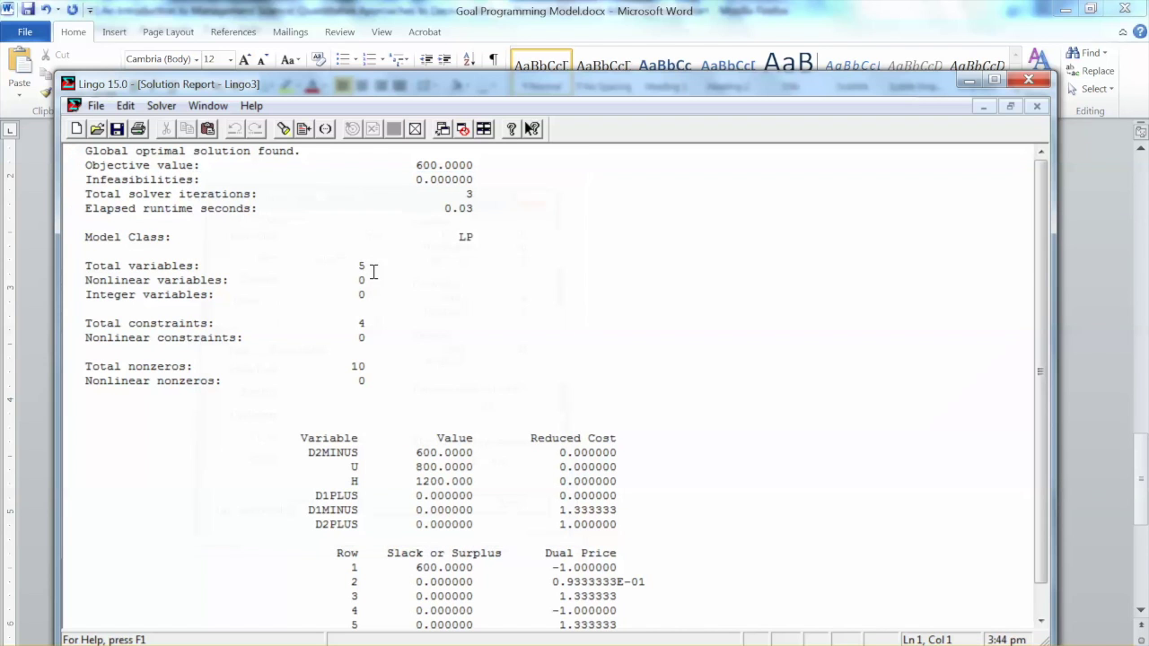
Examine the U, H, D1PLUS and D2MINUS values in the variable table of the Priority 2 solution report
click(377, 381)
scroll(316, 292, down, 1)
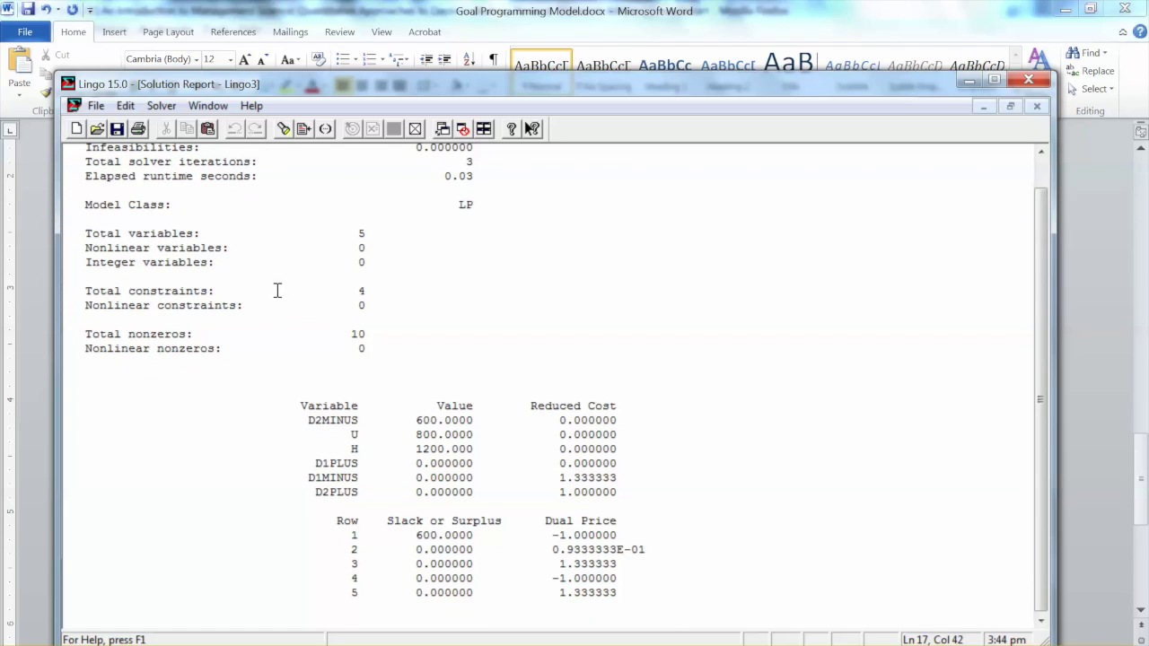
mouse_move(352, 435)
mouse_down()
mouse_move(560, 436)
mouse_move(566, 449)
mouse_move(614, 436)
mouse_move(603, 435)
mouse_up()
drag(415, 449, 617, 449)
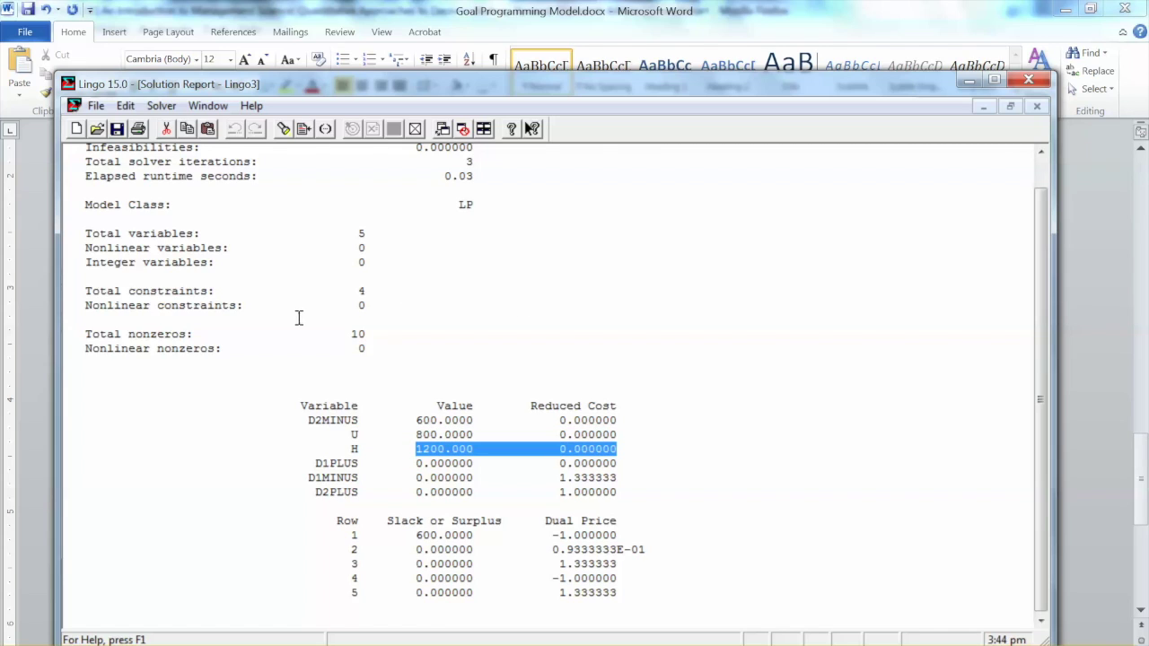
drag(409, 463, 558, 463)
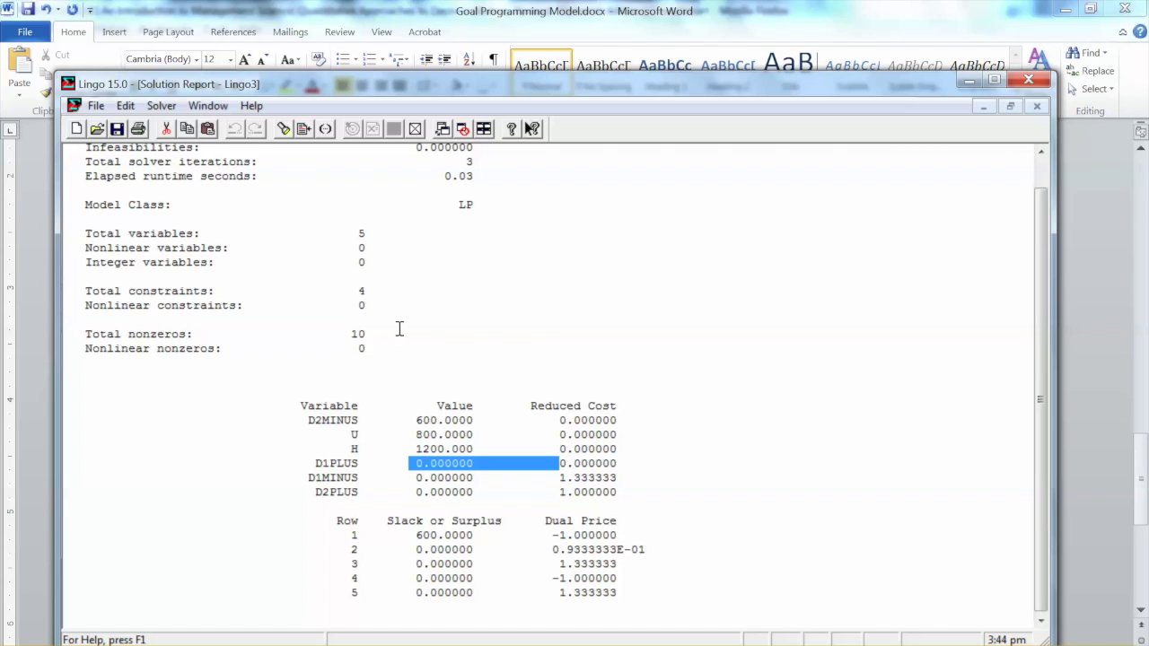
key(Up)
key(Up)
key(Up)
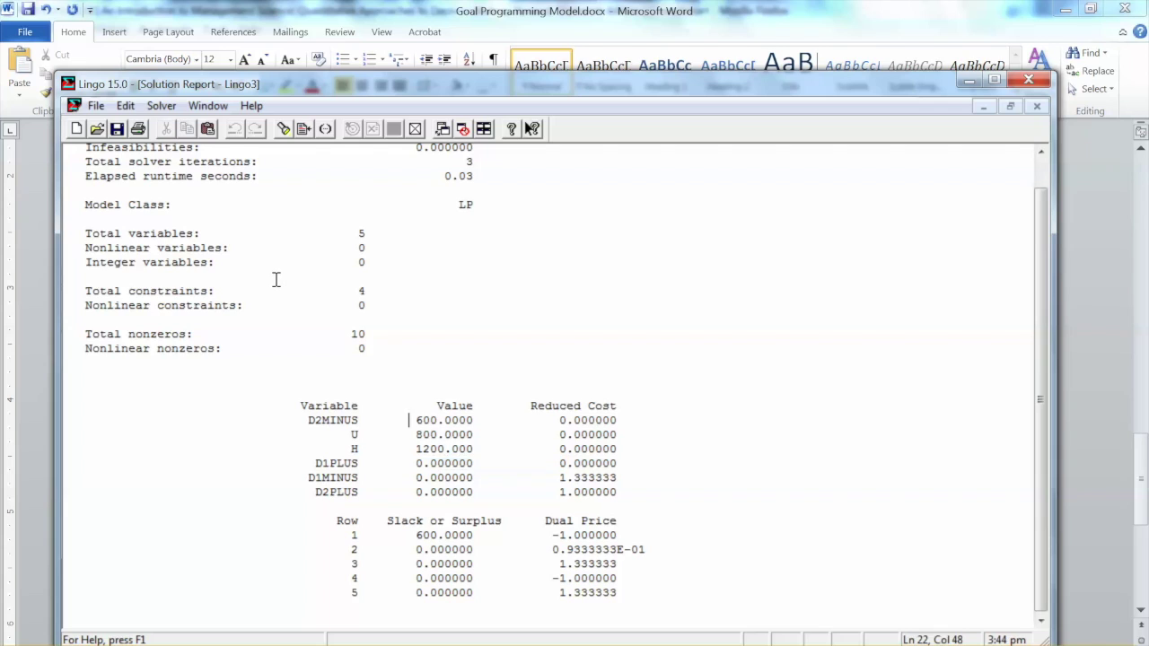
key(ctrl+shift+Right)
key(ctrl+shift+Right)
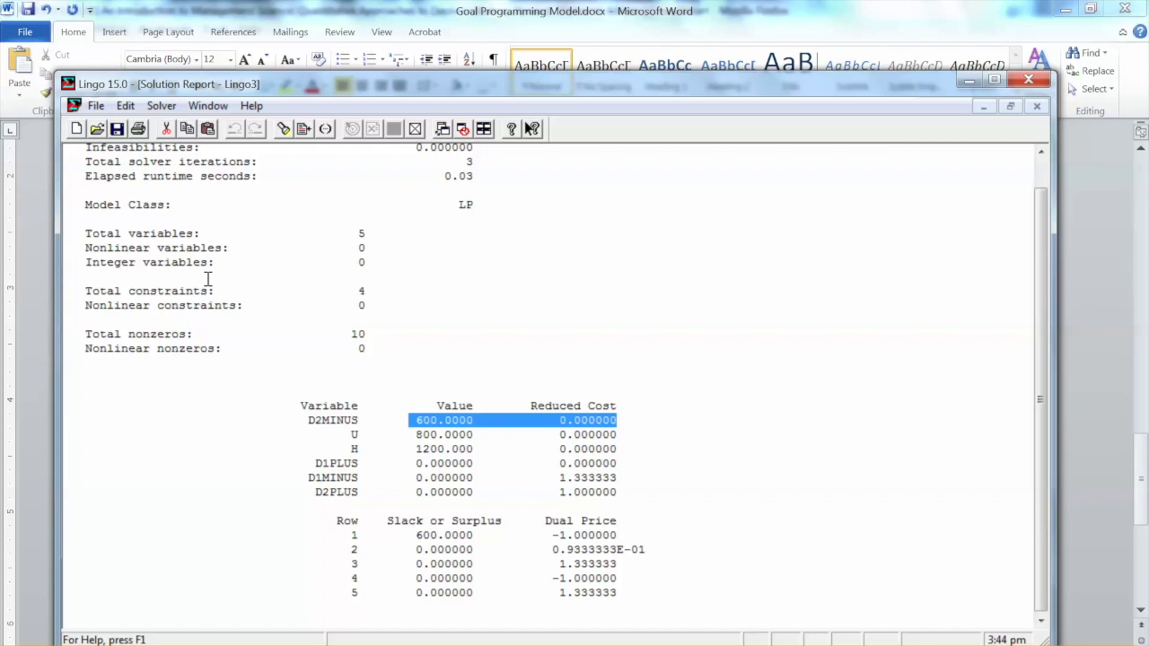
key(ctrl+Left)
key(ctrl+Left)
key(ctrl+shift+Right)
key(ctrl+shift+Right)
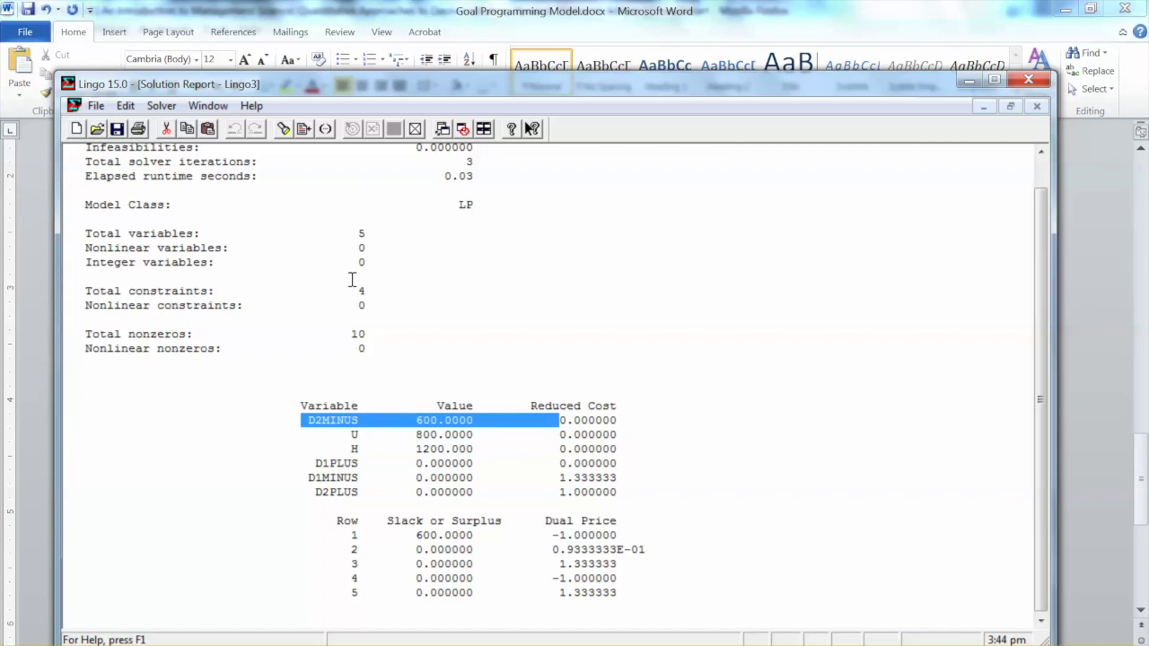
key(ctrl+shift+Right)
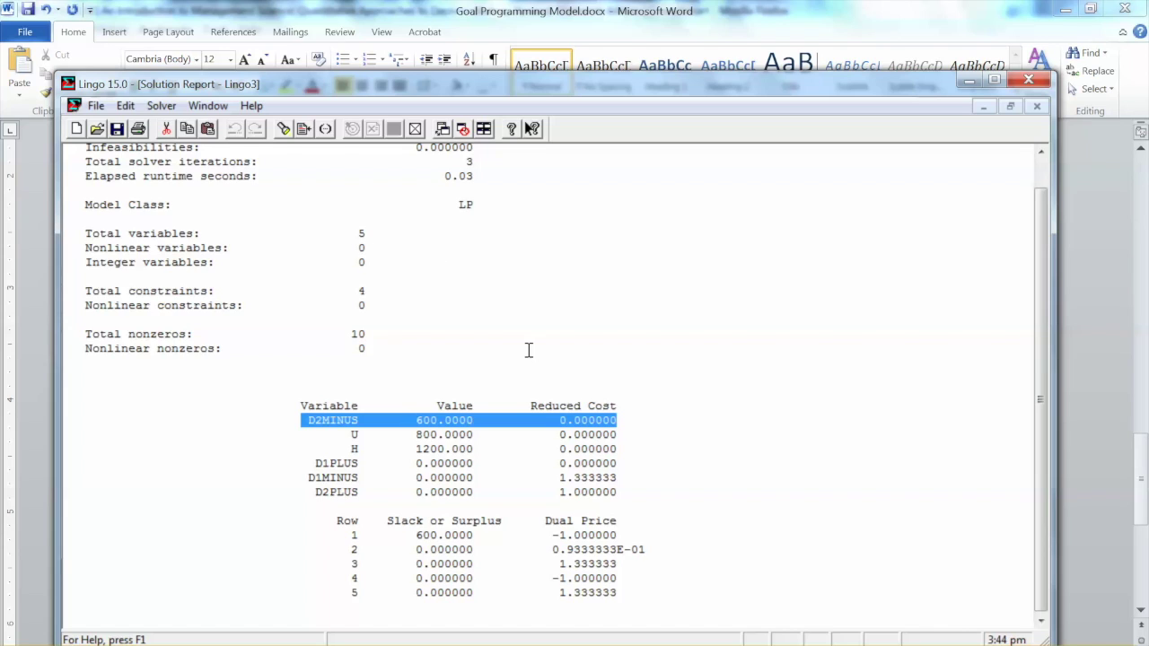
Compare the annual return target in the Word document's Goal 2 equation with the D2MINUS value in the Lingo solution report
click(1077, 219)
scroll(397, 341, up, 12)
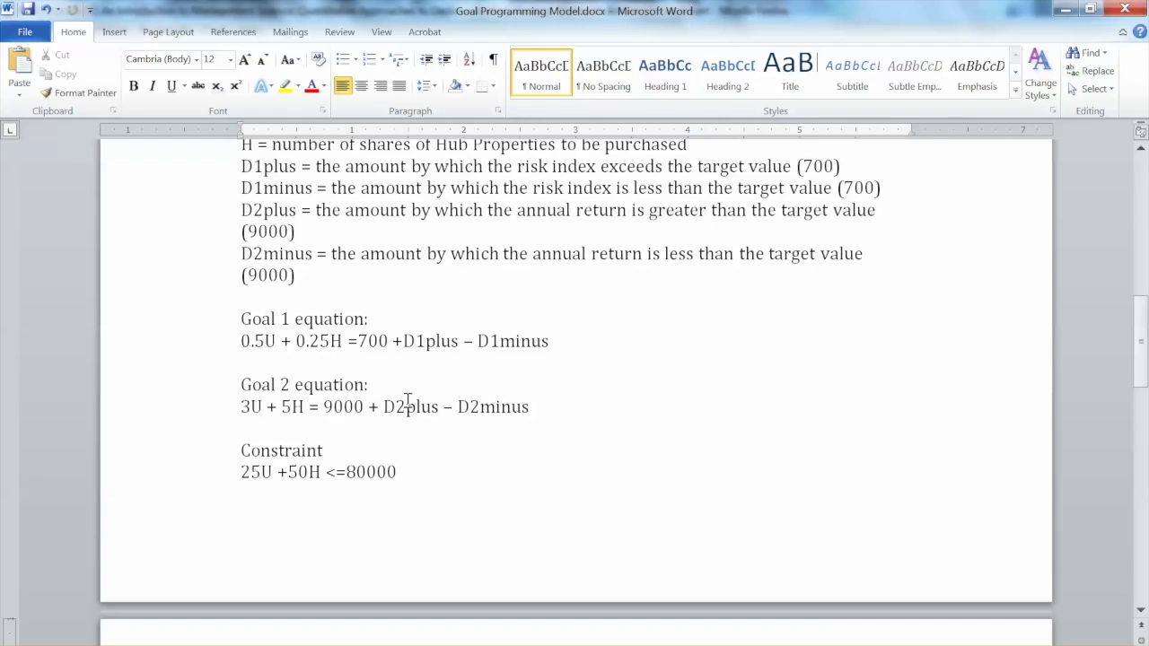
drag(324, 407, 355, 407)
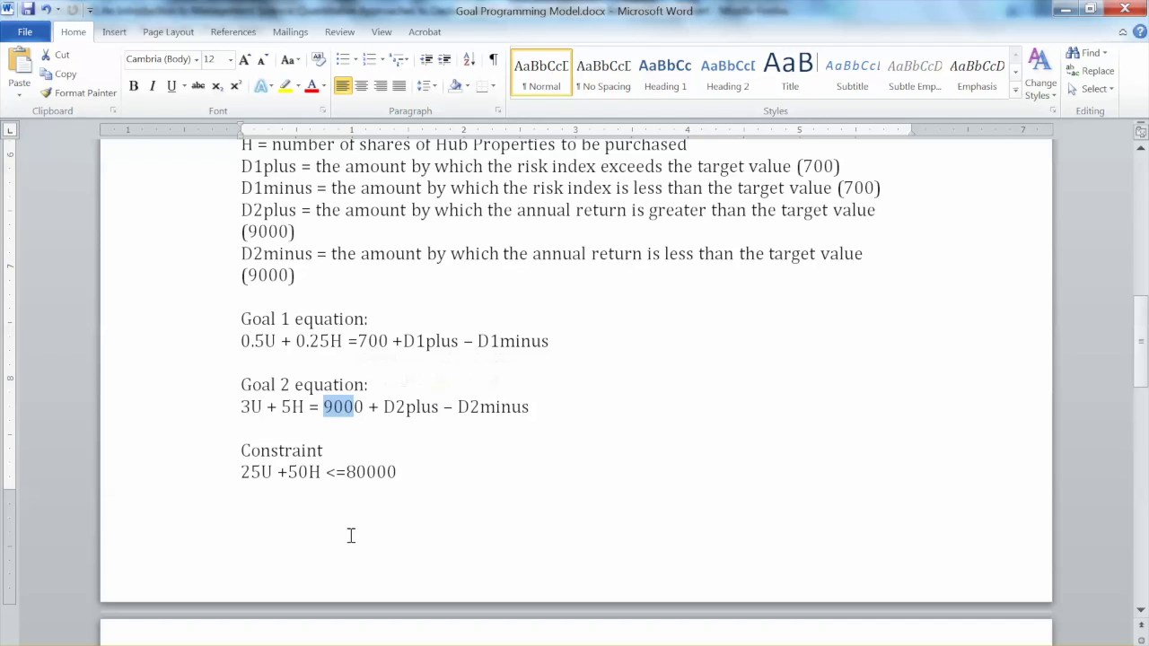
key(alt+Tab)
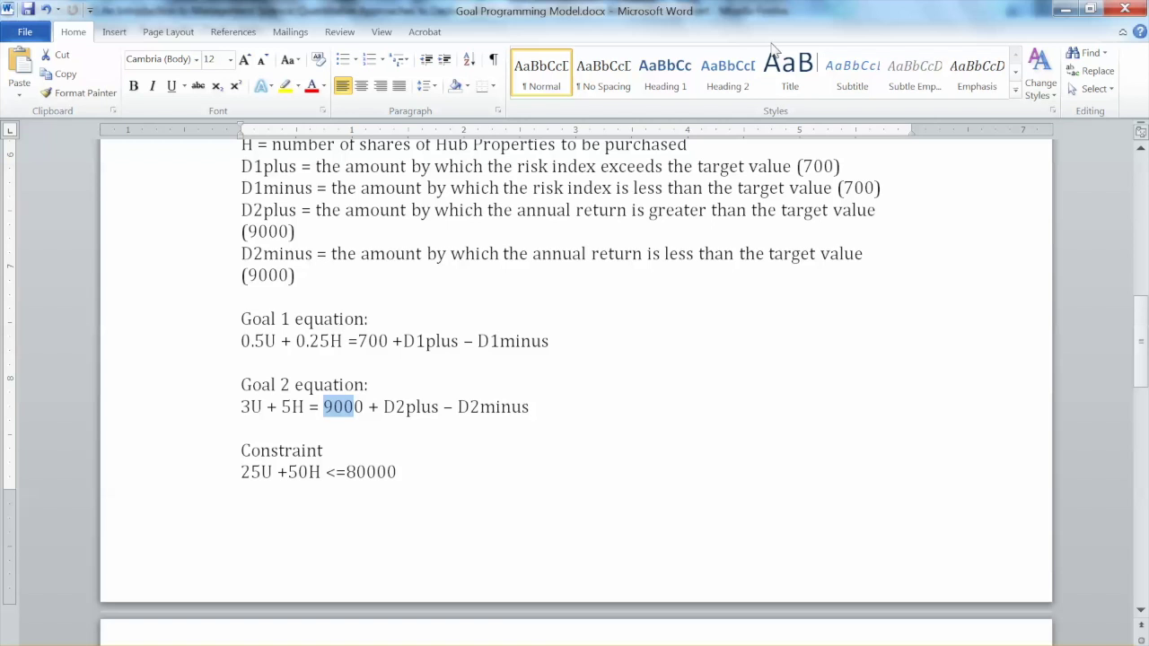
key(alt+Tab)
click(328, 408)
key(alt+Tab)
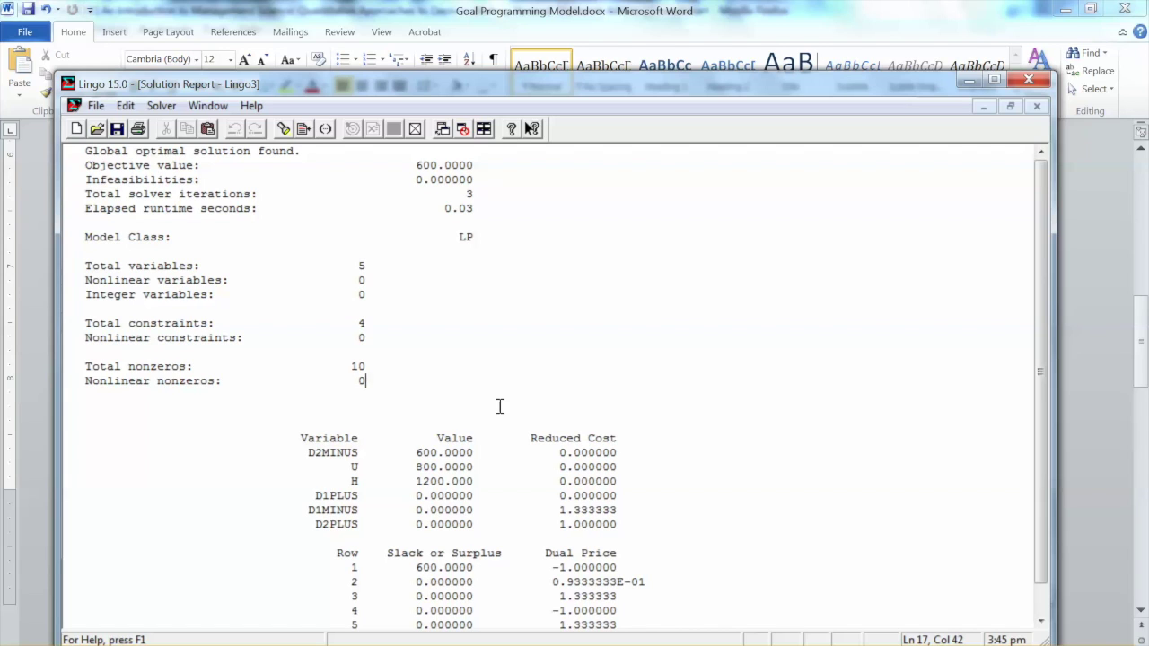
scroll(347, 281, down, 1)
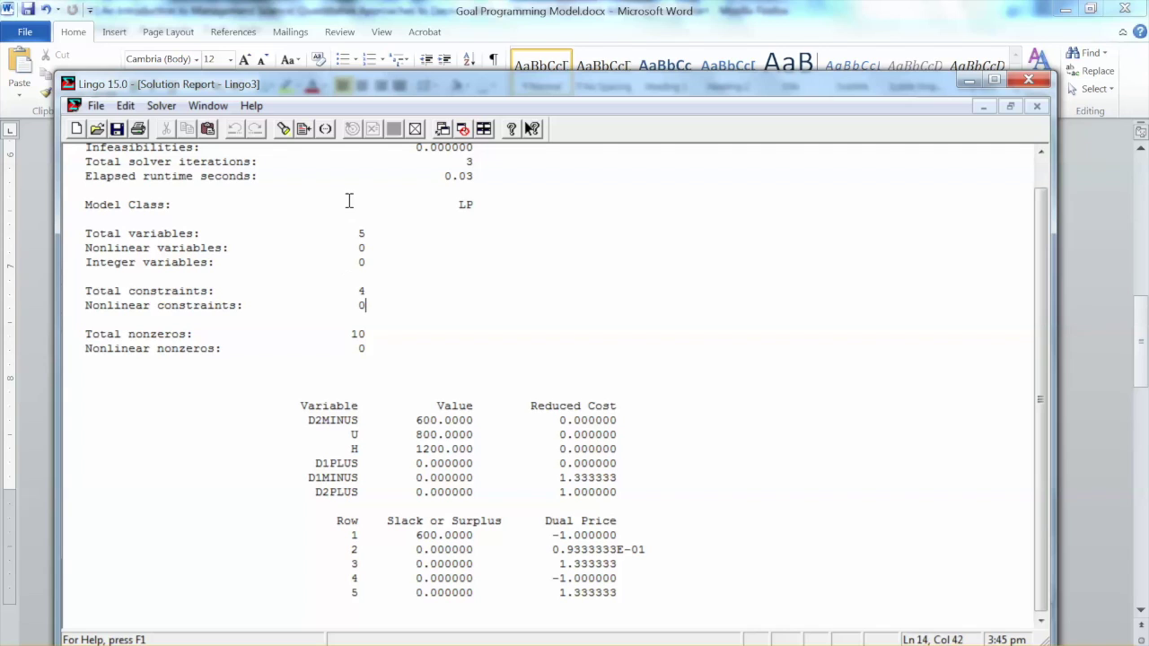
scroll(524, 301, up, 1)
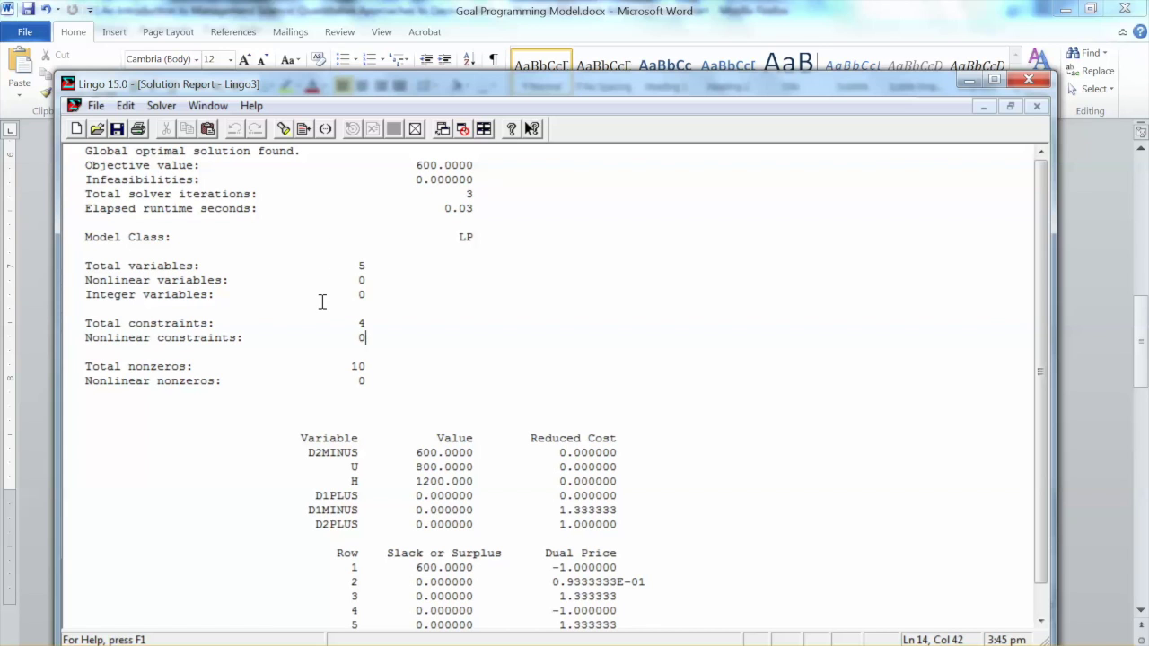
mouse_move(216, 643)
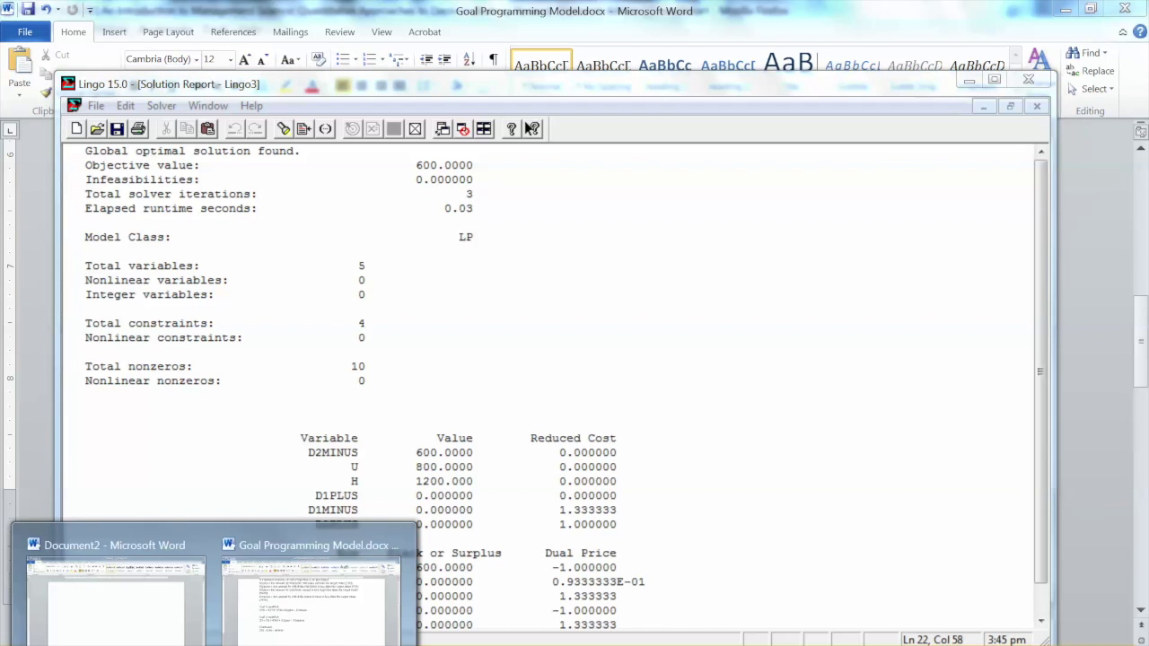
Switch to the Goal Programming Model document in Word and add the line "Annual return = 9000-600= S8400" below the Priority 2 constraints
click(276, 633)
scroll(499, 406, down, 15)
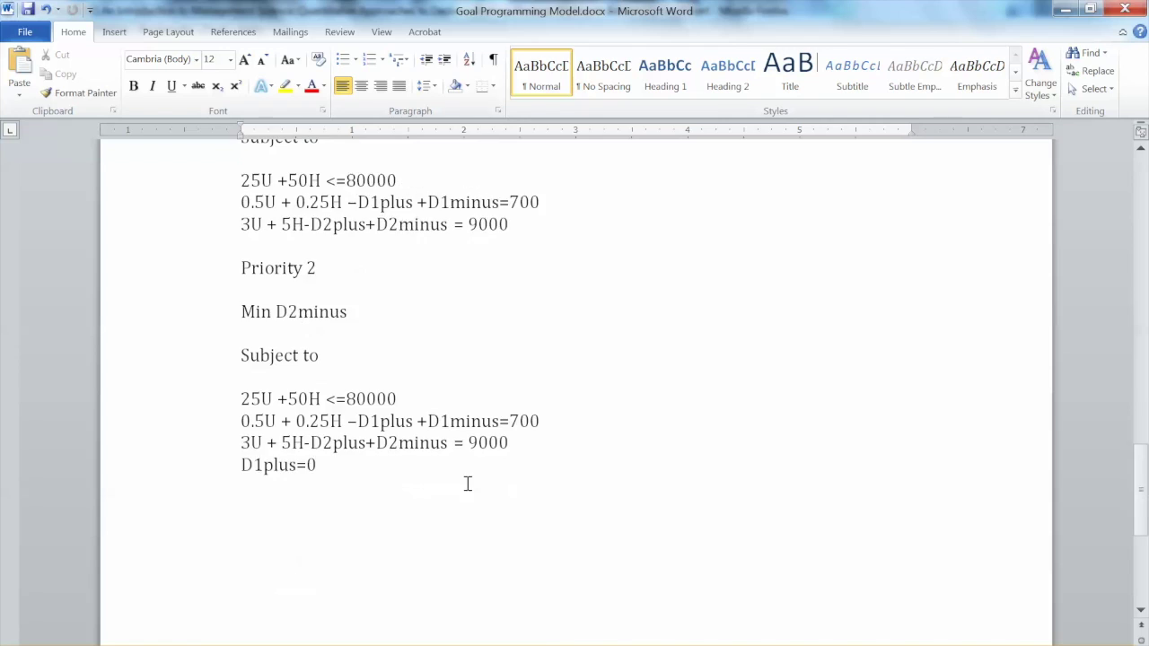
click(369, 379)
text(Annua)
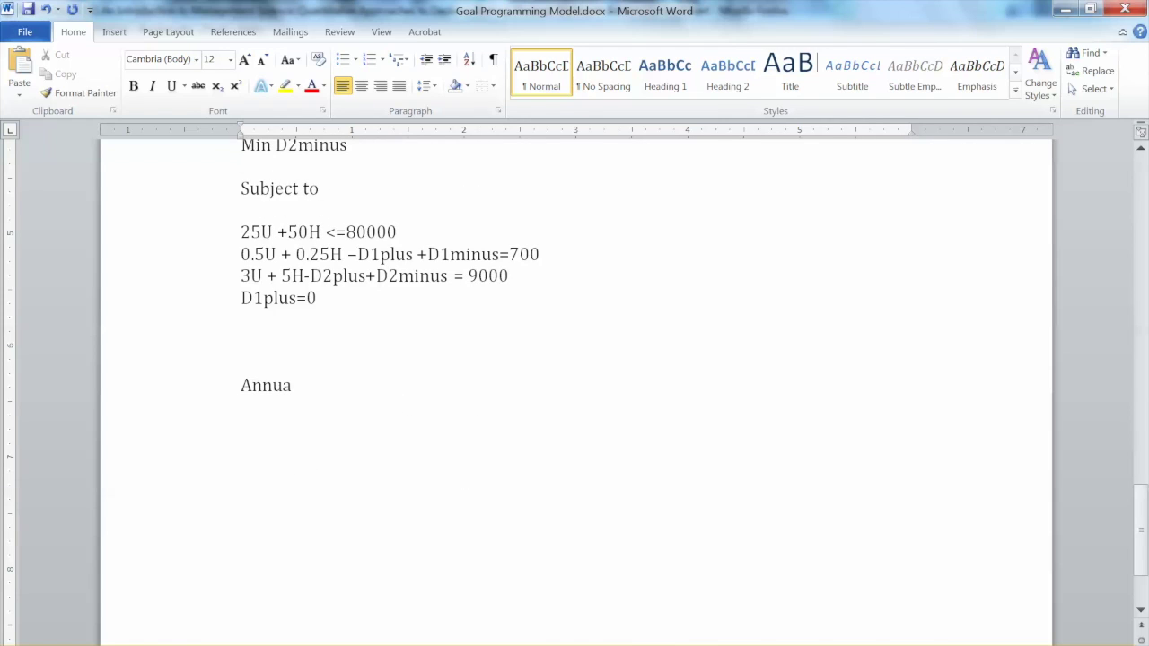
text(l rereturn = 9000-)
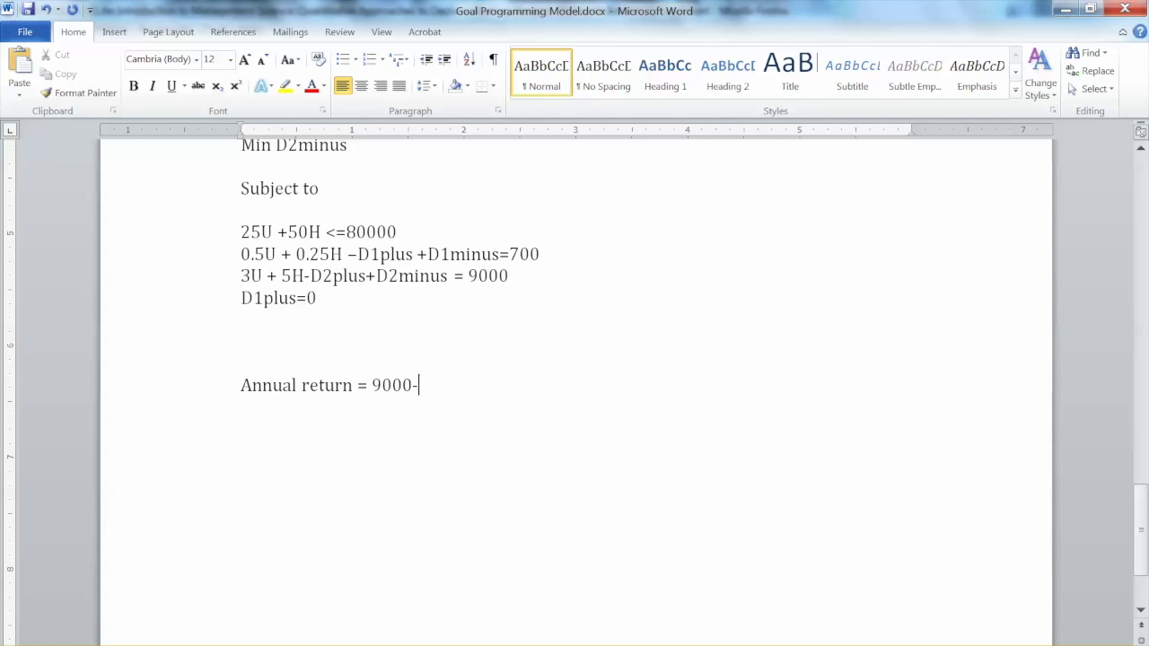
text(600= S8400)
Add the lines U=800 and H=1200 above the annual return line, checking the values against the Lingo solution report
click(409, 355)
text(U=)
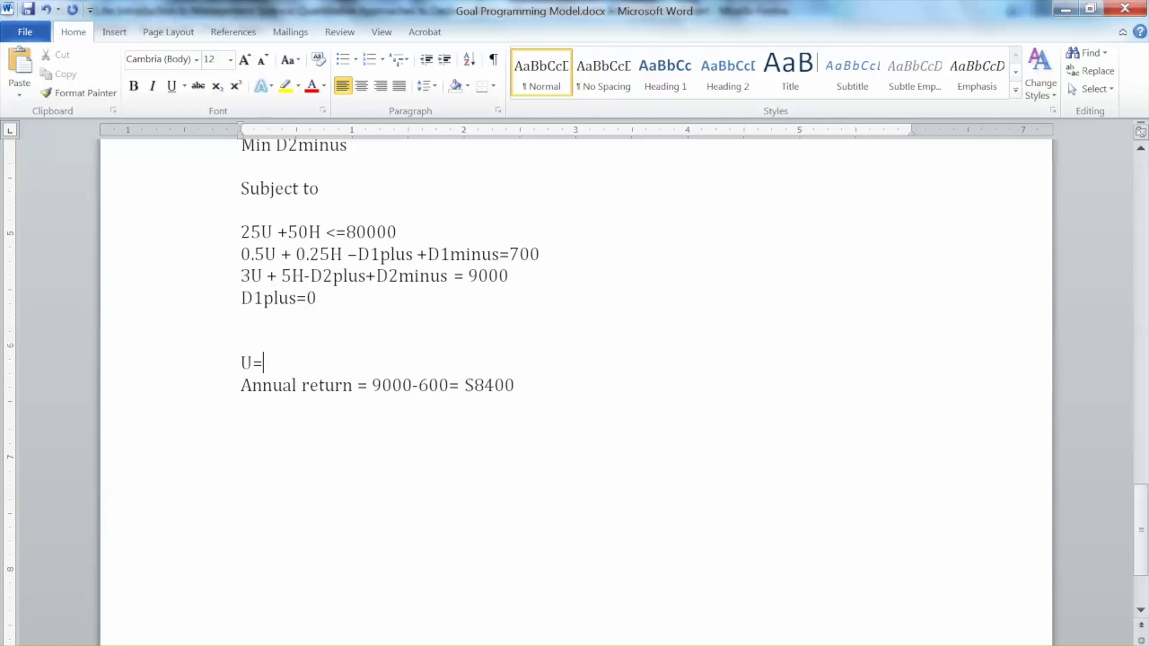
text(600)
key(alt+Tab)
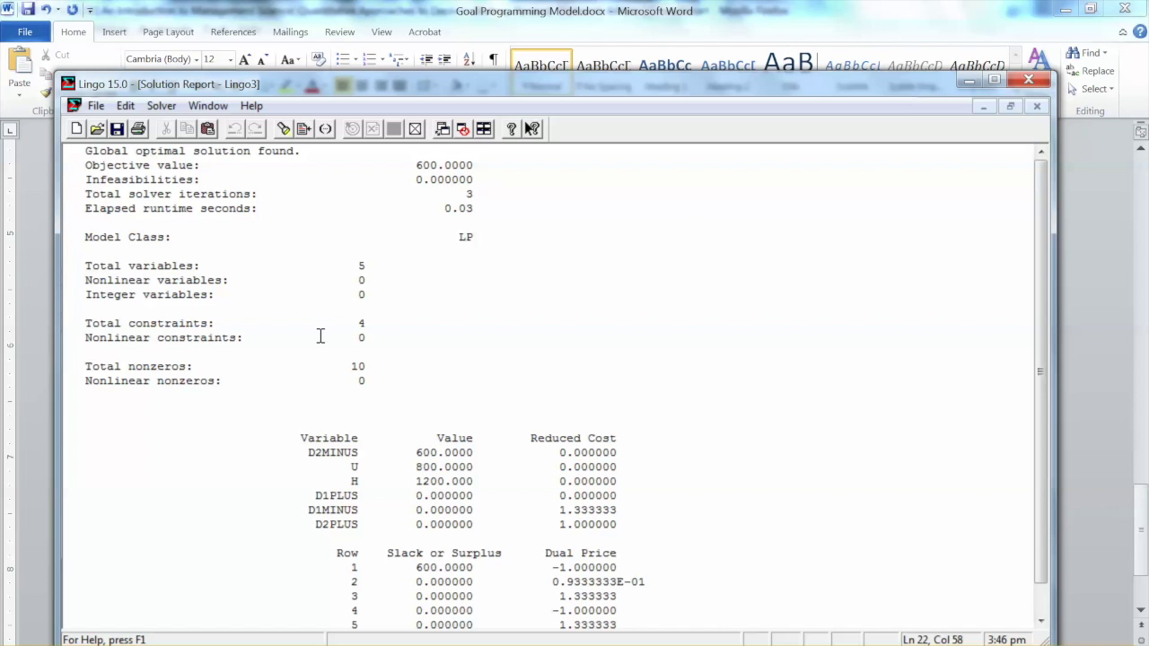
click(32, 474)
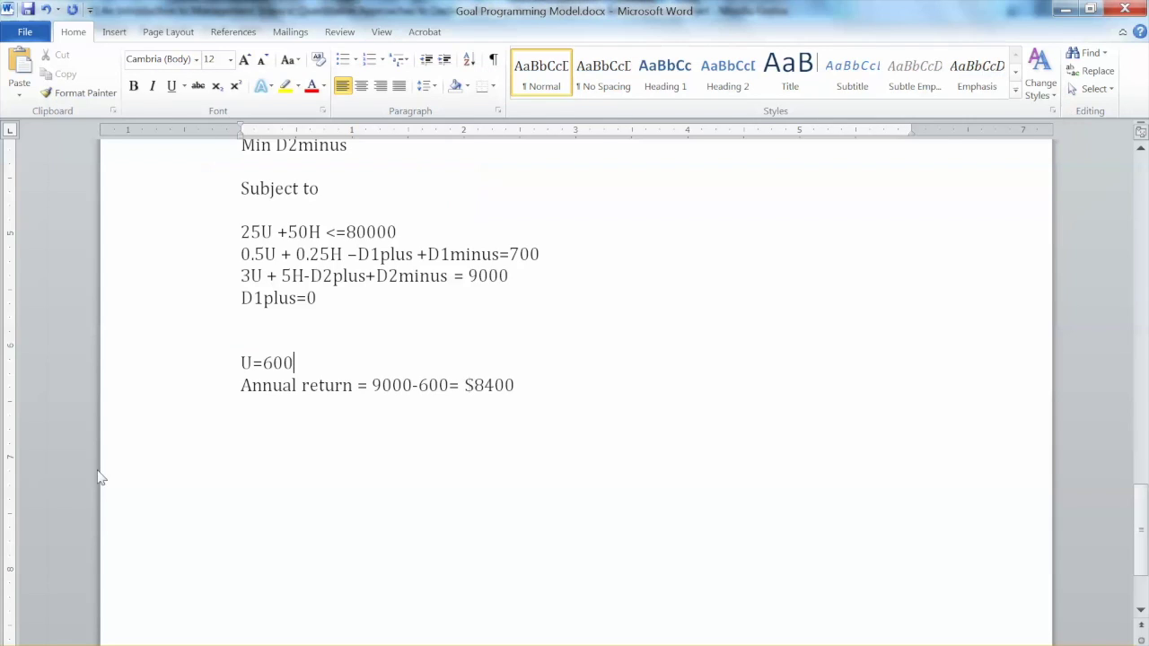
key(BackSpace)
key(BackSpace)
key(BackSpace)
text(800)
key(Return)
text(H=1200)
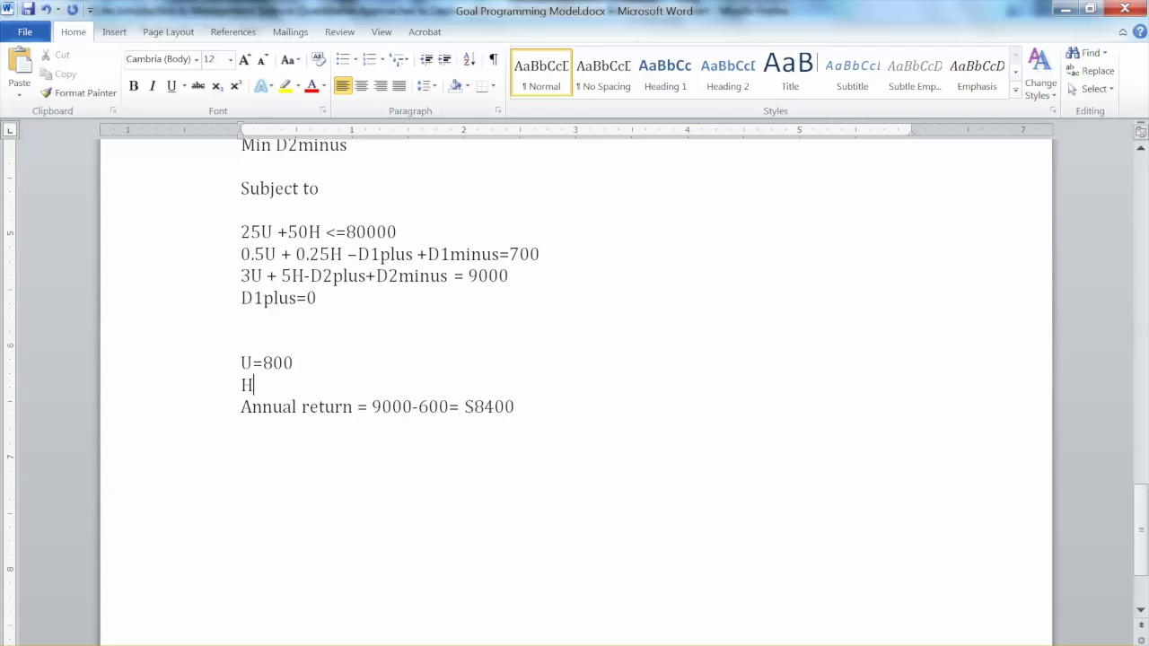